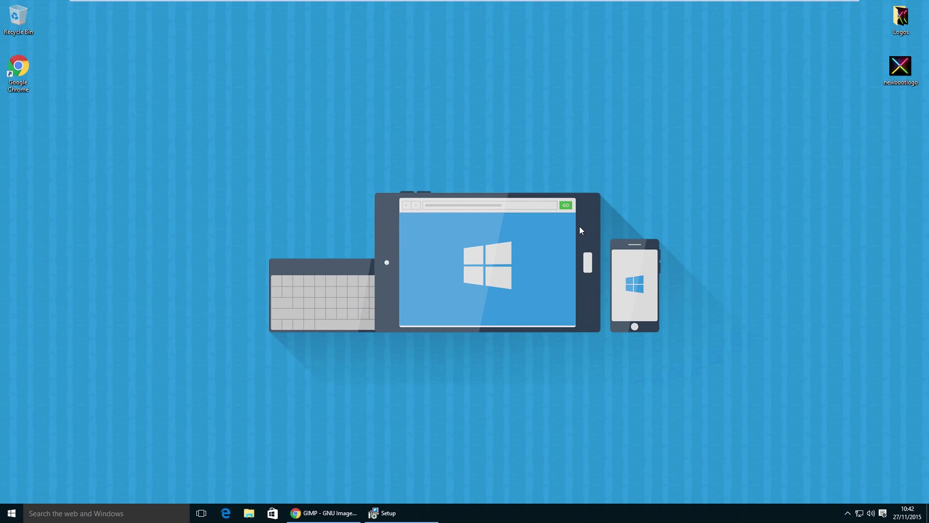
# Check the BIOS Mode entry in System Information by running msinfo32, and close the window.
pyautogui.press('super+r')
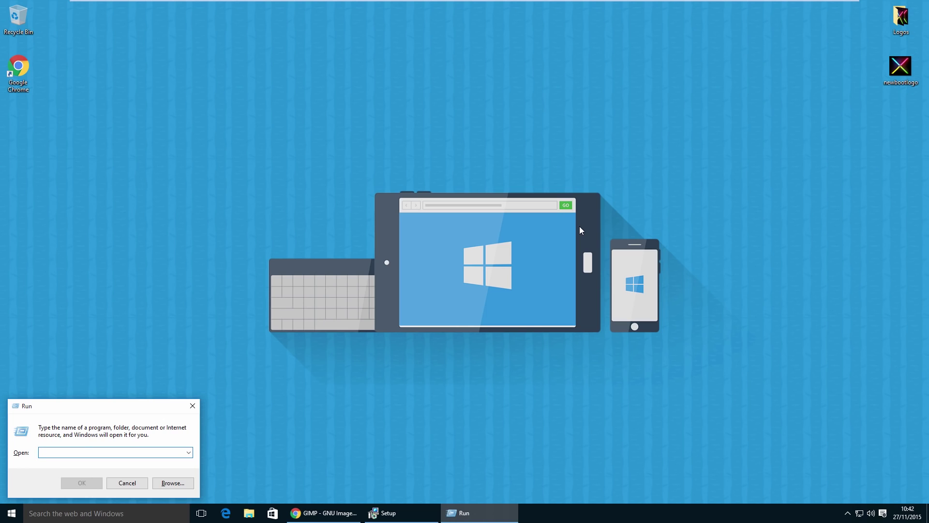
pyautogui.write('msinfo32')
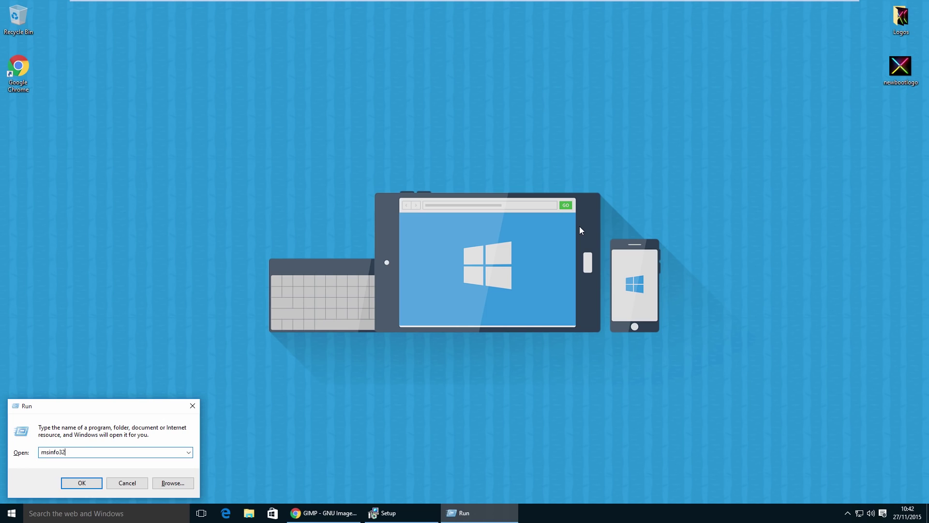
pyautogui.press('Return')
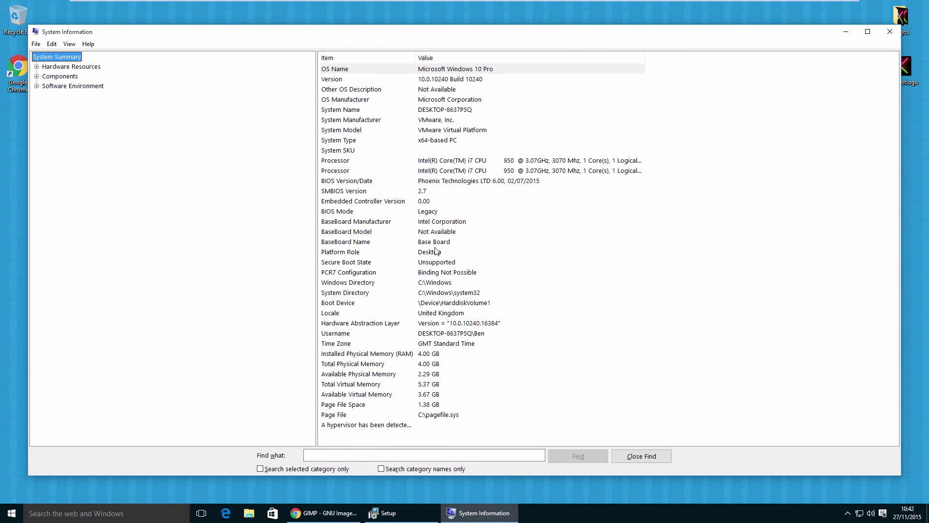
pyautogui.click(354, 213)
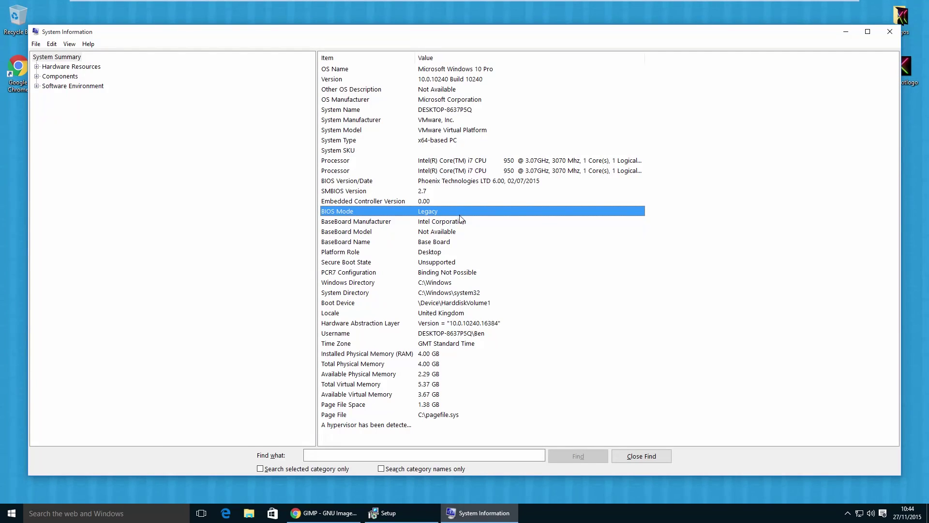
pyautogui.click(890, 32)
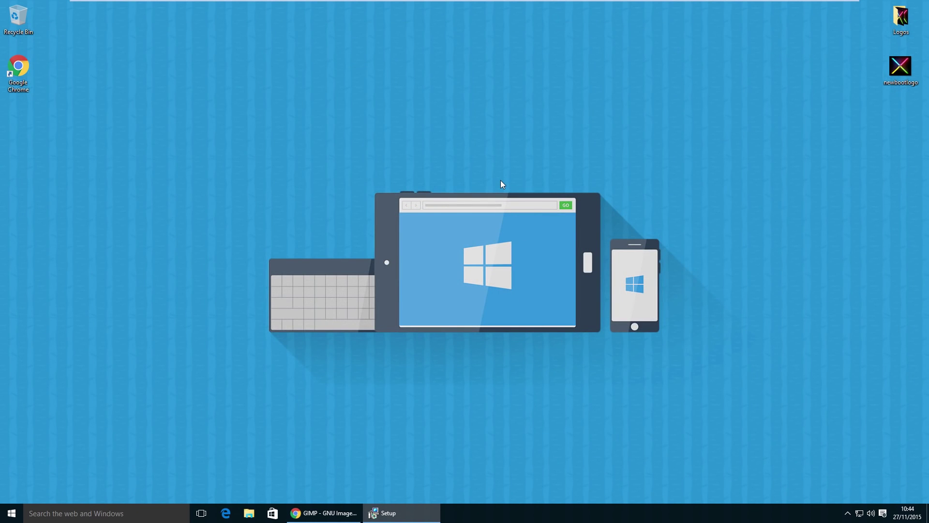
# Open the folder C:\Windows\Boot\Resources in File Explorer and select bootres.dll.
pyautogui.click(14, 514)
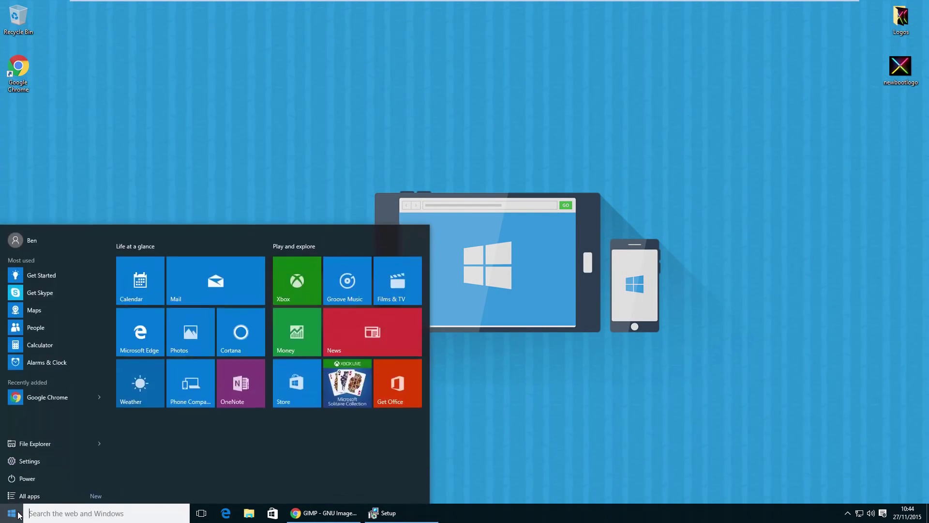
pyautogui.click(45, 447)
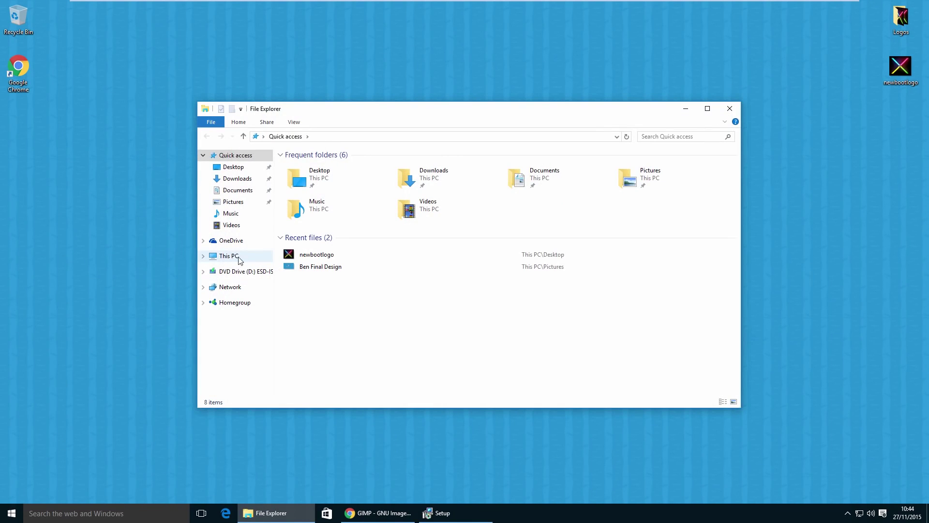
pyautogui.click(229, 257)
pyautogui.click(335, 240)
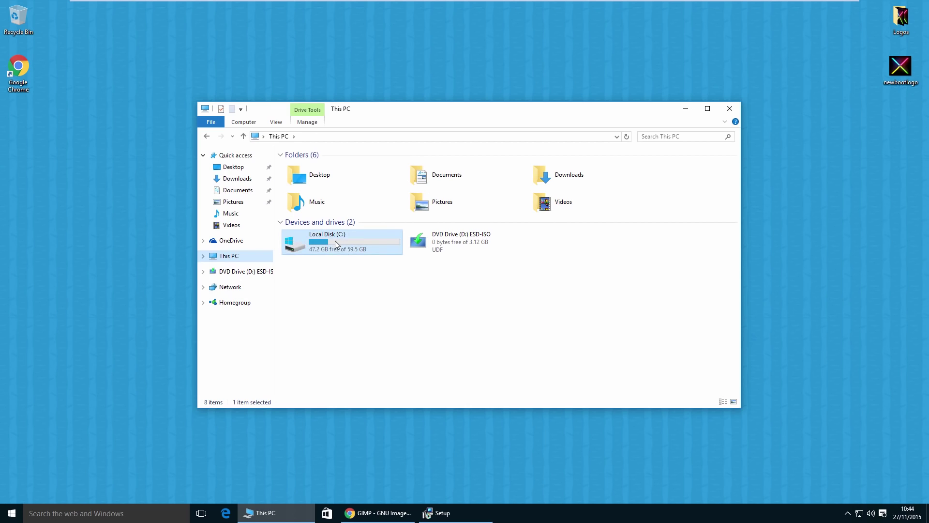
pyautogui.doubleClick(333, 243)
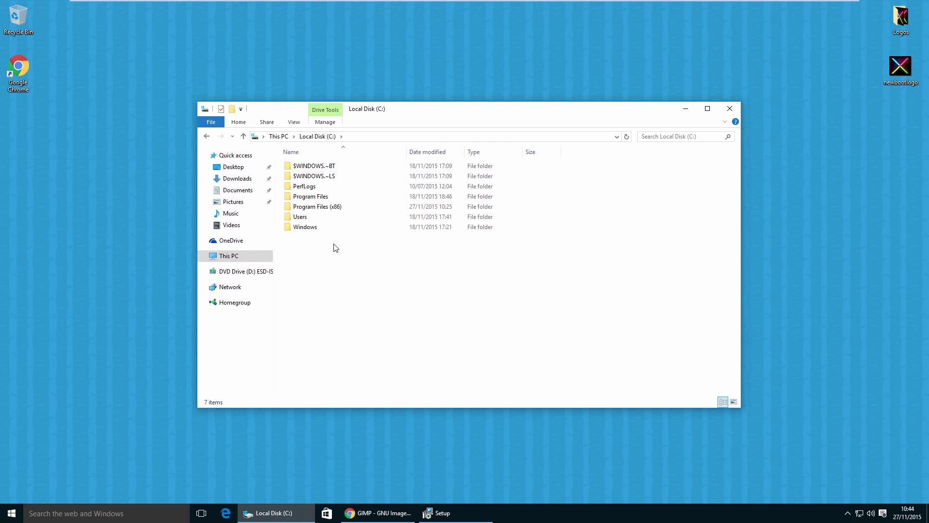
pyautogui.doubleClick(320, 227)
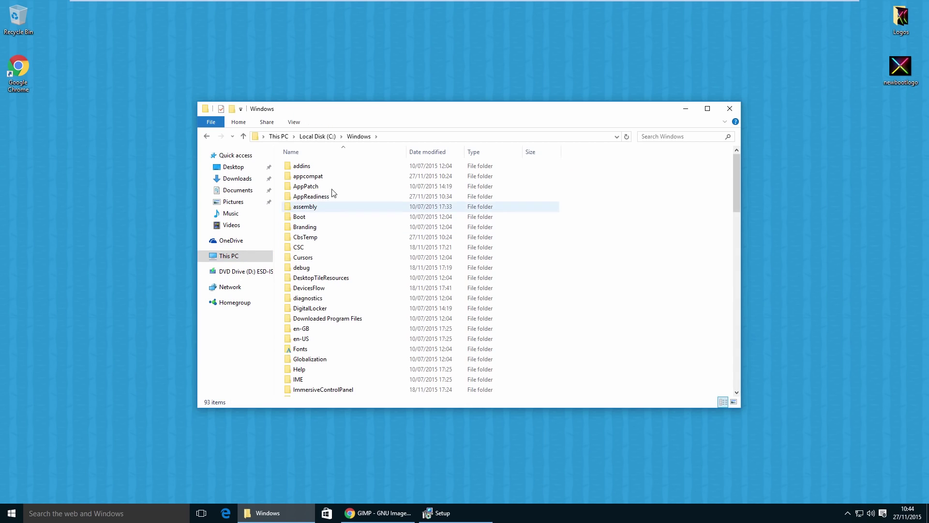
pyautogui.doubleClick(310, 217)
pyautogui.doubleClick(313, 207)
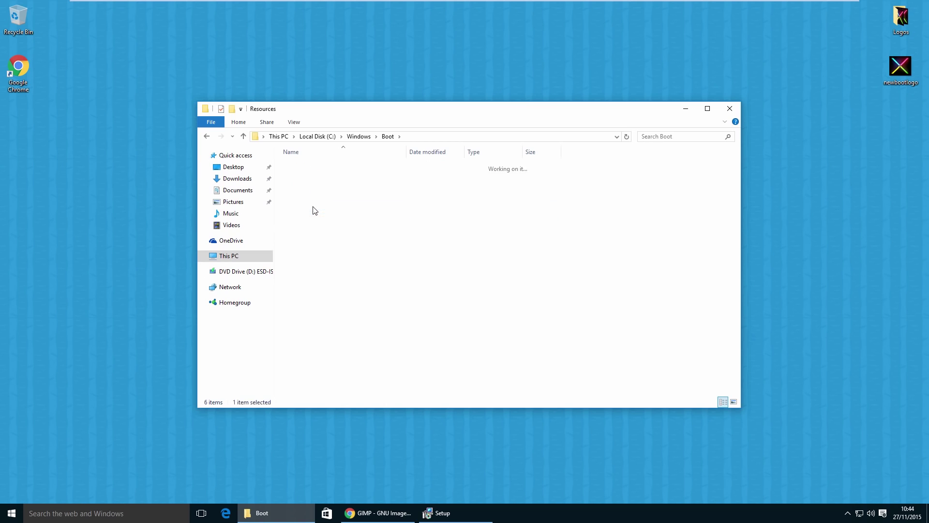
pyautogui.click(317, 178)
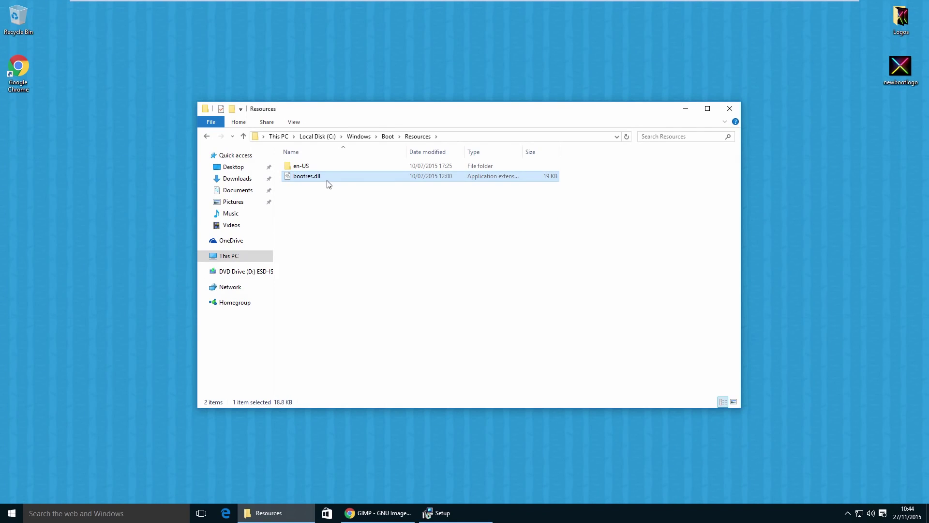
pyautogui.click(331, 192)
pyautogui.click(323, 178)
# Search Windows for "command prompt" and open Command Prompt as administrator, allowing it to make changes.
pyautogui.click(16, 514)
pyautogui.click(49, 516)
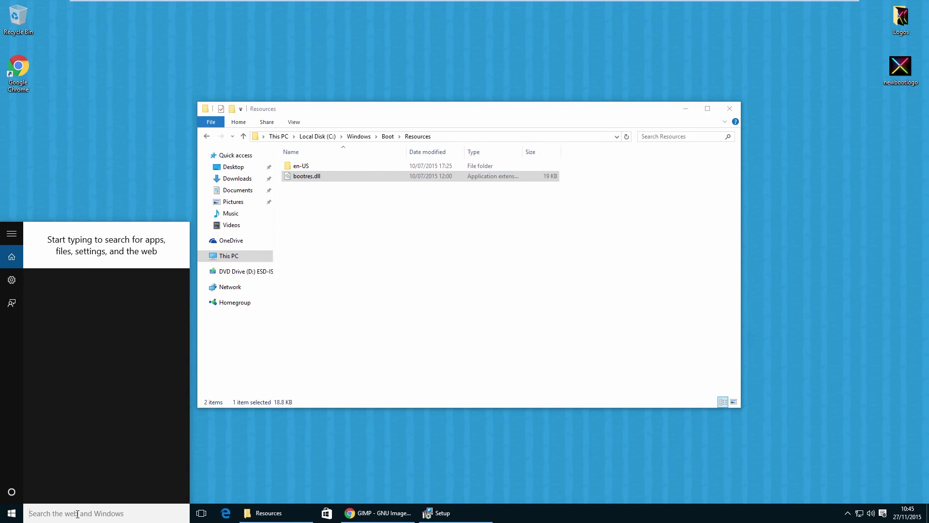
pyautogui.write('command prompt')
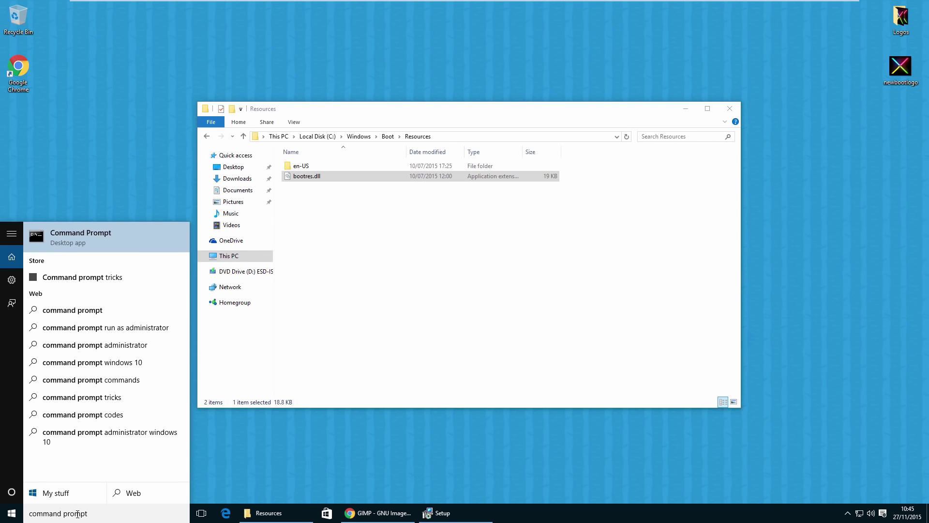
pyautogui.rightClick(120, 236)
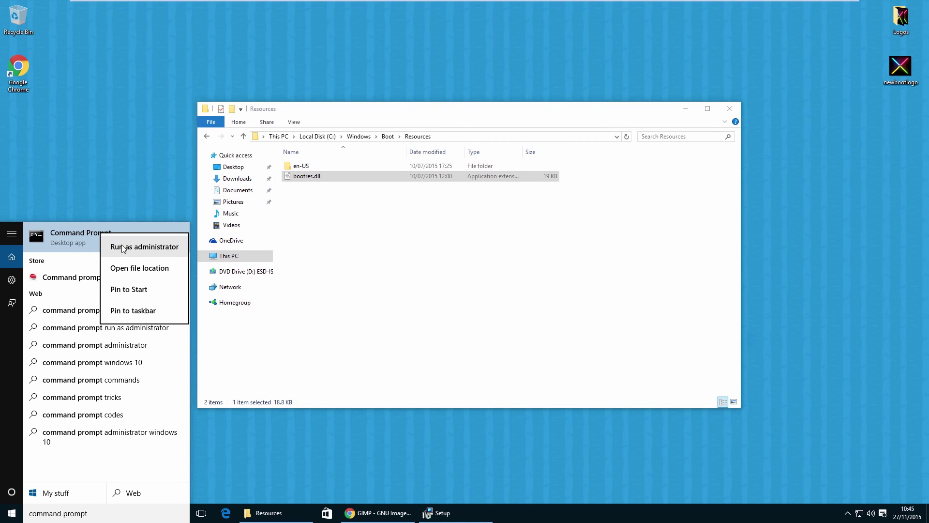
pyautogui.click(143, 248)
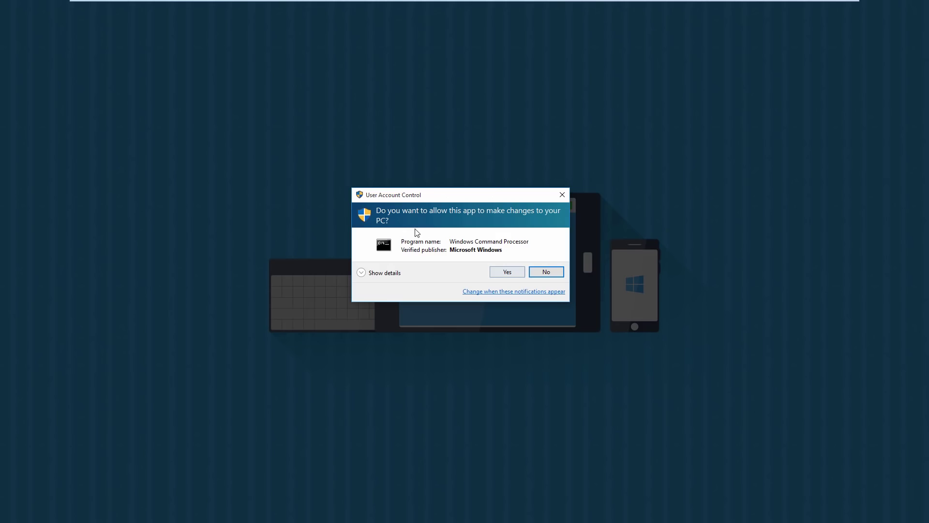
pyautogui.click(506, 271)
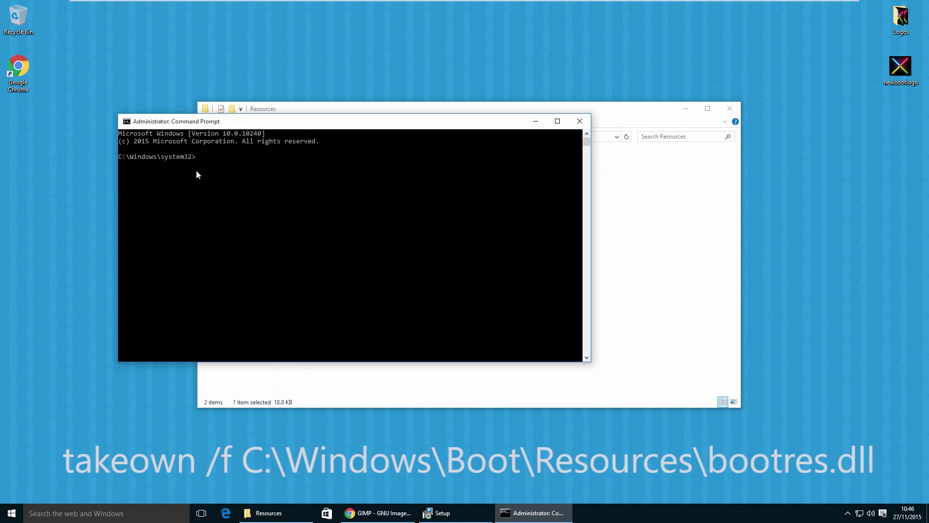
# Take ownership of C:\Windows\Boot\Resources\bootres.dll with takeown /f, grant %username%:f on it with icacls, and exit Command Prompt.
pyautogui.write('takeown /f C:\\Windows\\Boot\\Resources\\bootres.dll')
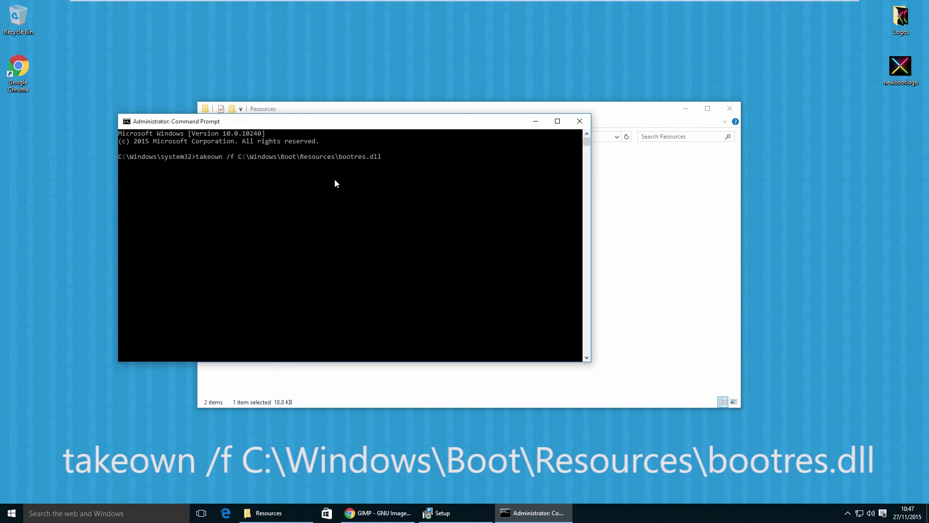
pyautogui.press('Return')
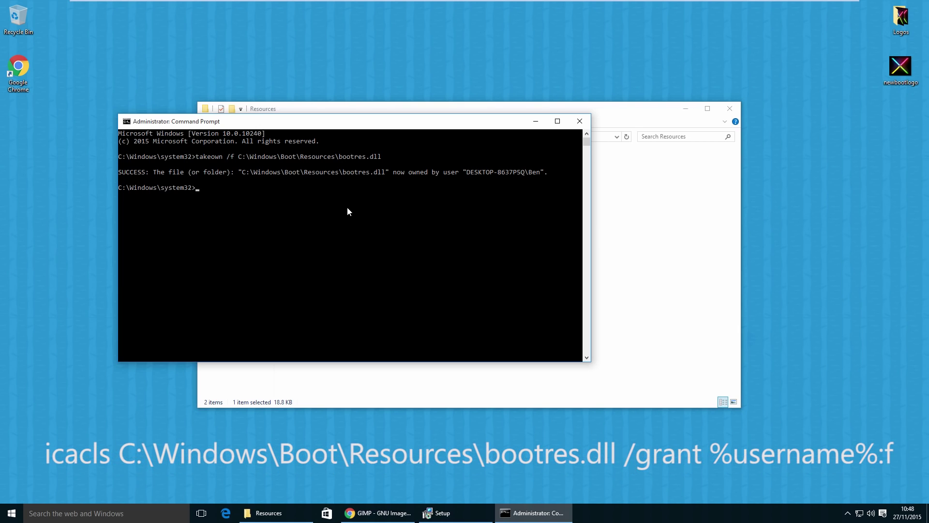
pyautogui.write('icacls C:\\Windows\\Boot\\Resources\\bootres.dll /grant %username%:f')
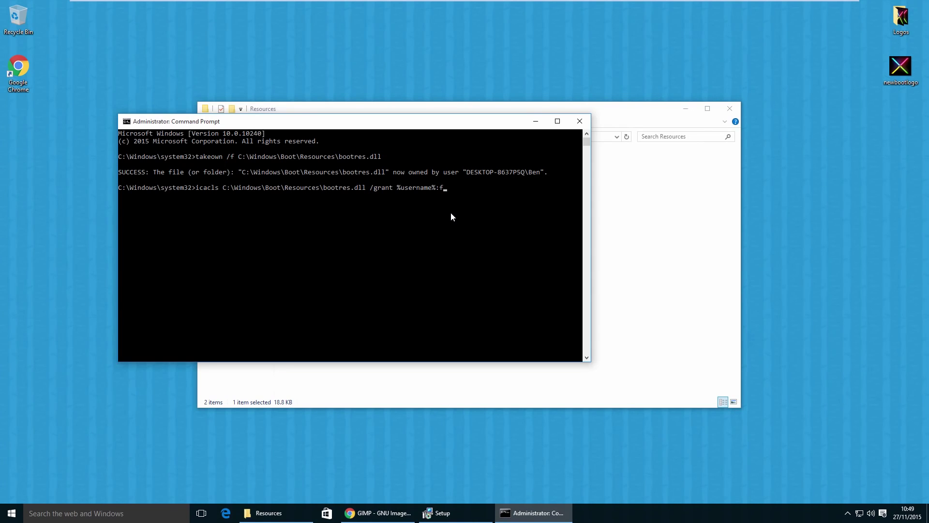
pyautogui.press('Return')
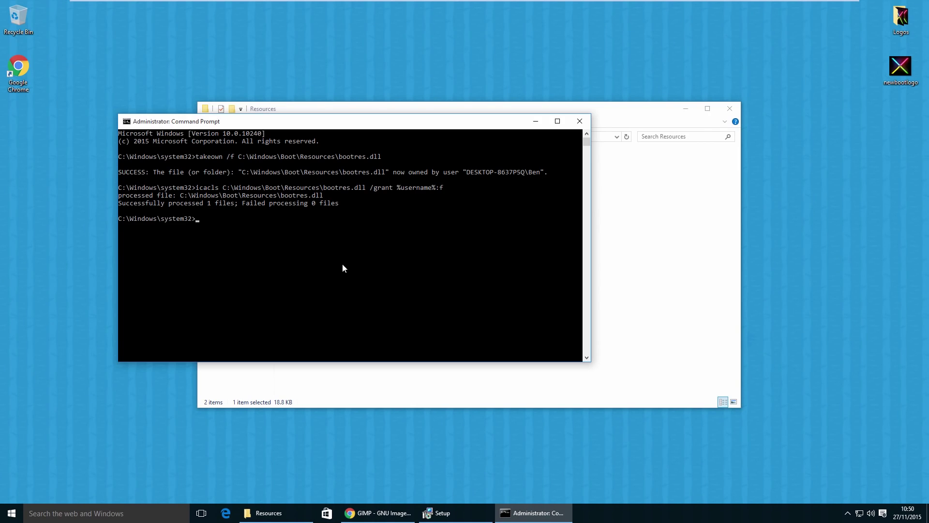
pyautogui.write('exit')
pyautogui.press('Return')
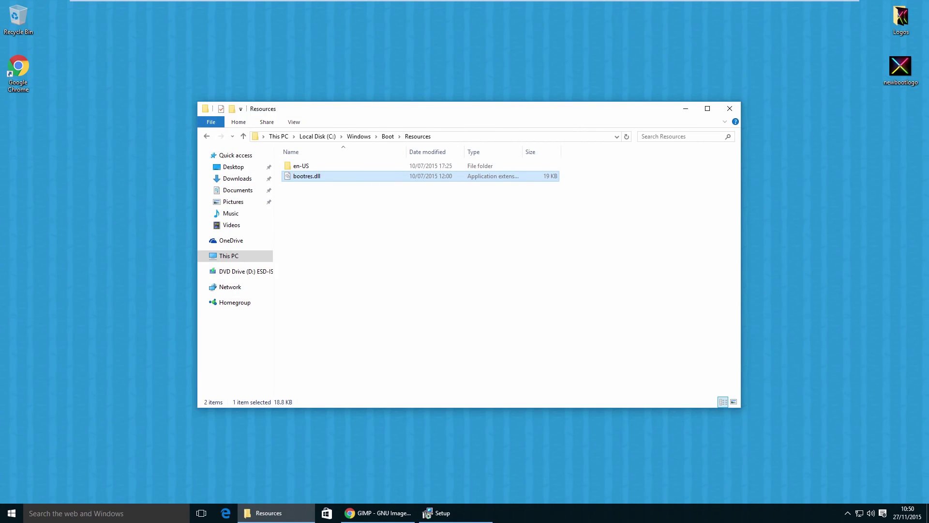
# Move the Resources window aside and create a new desktop folder named Boot Logo.
pyautogui.moveTo(508, 111); pyautogui.dragTo(325, 189)
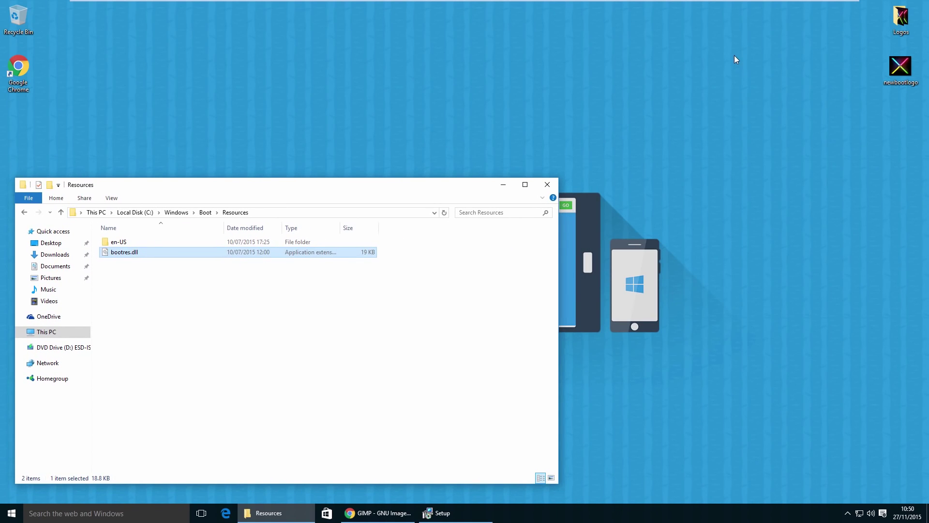
pyautogui.rightClick(724, 64)
pyautogui.moveTo(758, 144)
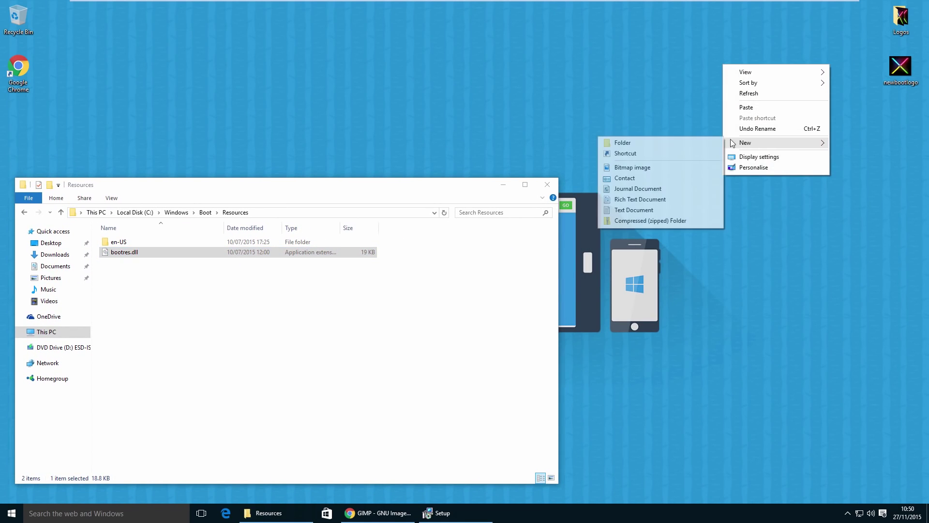
pyautogui.click(703, 141)
pyautogui.write('Boot Logo')
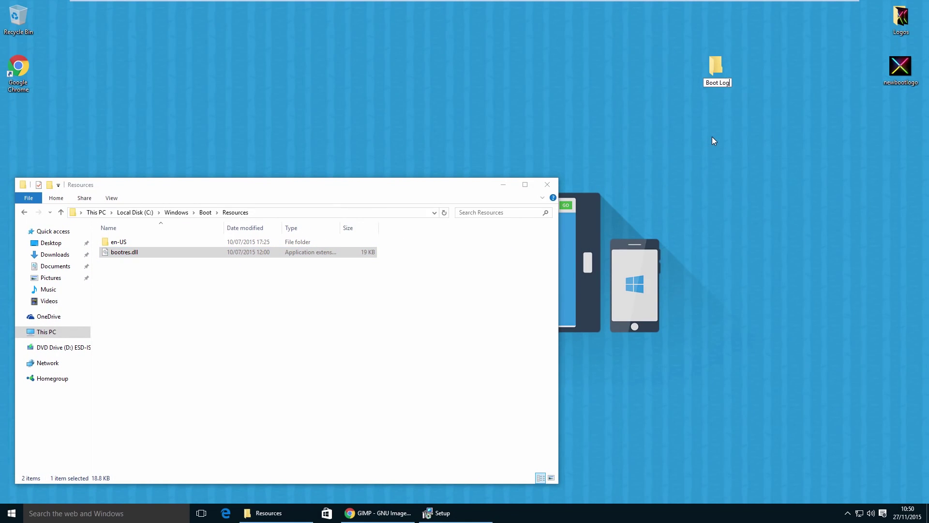
pyautogui.press('Return')
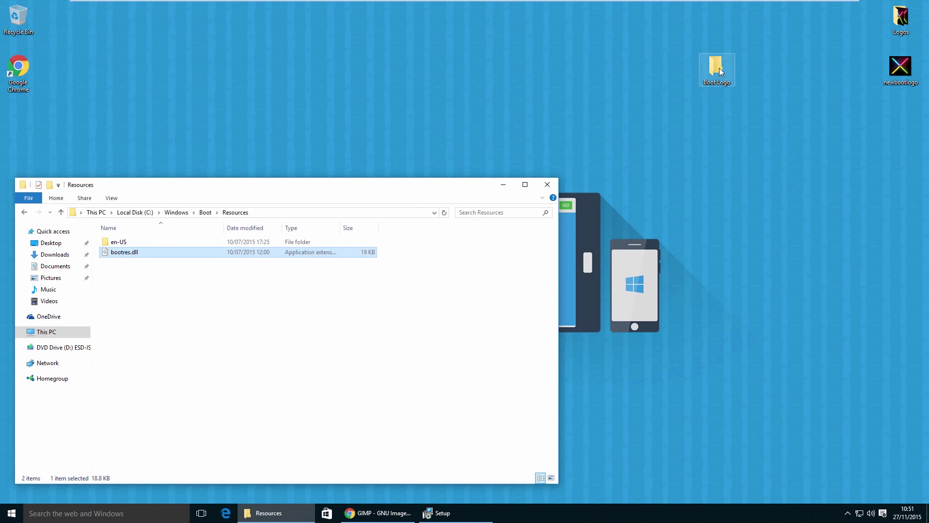
# Open the Boot Logo folder and create a subfolder named Backup in it.
pyautogui.doubleClick(719, 69)
pyautogui.rightClick(564, 227)
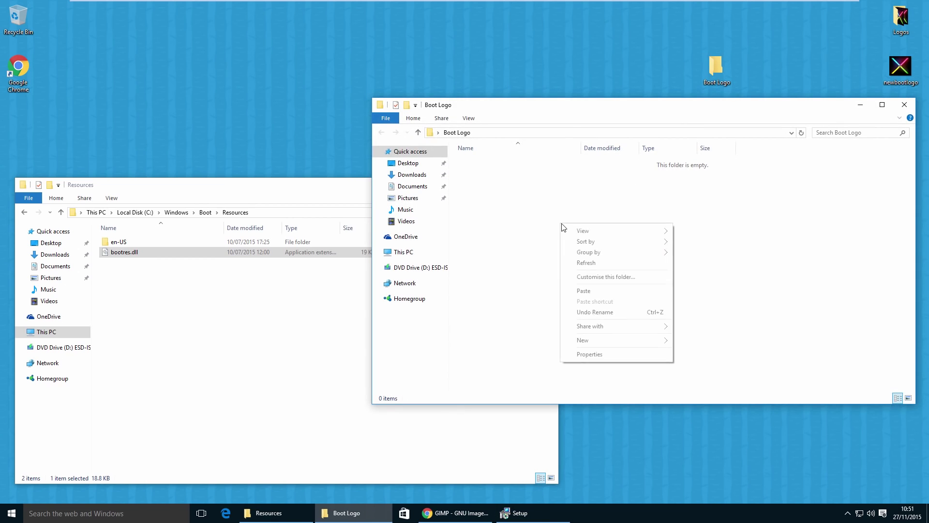
pyautogui.moveTo(650, 343)
pyautogui.click(696, 340)
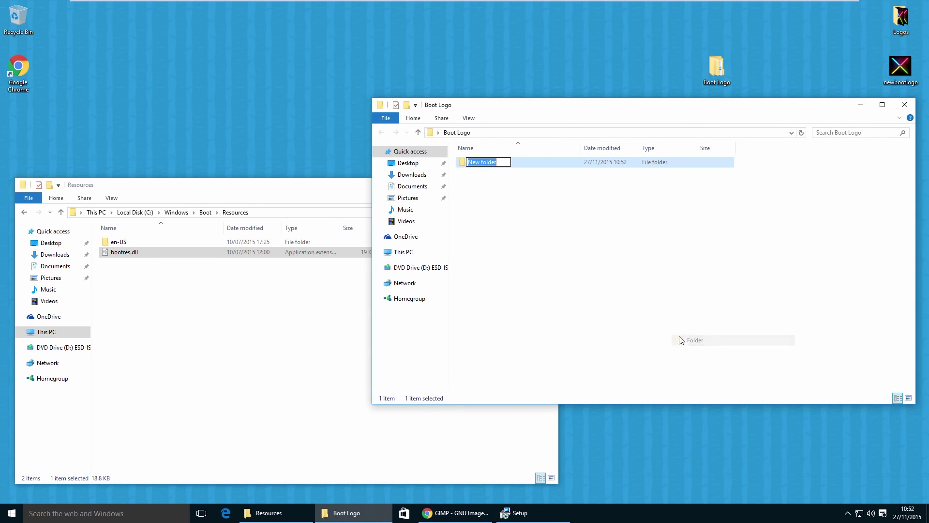
pyautogui.write('Backup')
pyautogui.press('Return')
# Copy bootres.dll from the Resources folder into the Boot Logo folder.
pyautogui.click(232, 199)
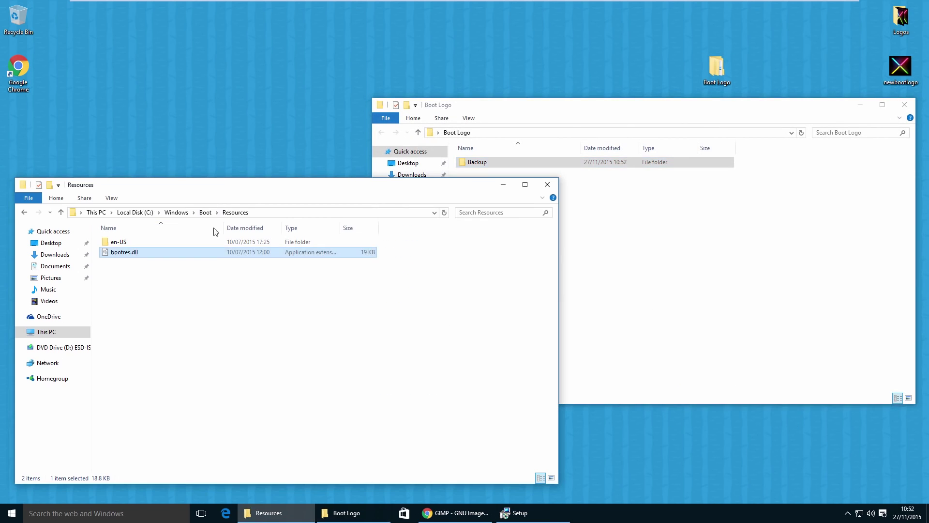
pyautogui.rightClick(137, 257)
pyautogui.click(167, 313)
pyautogui.click(562, 254)
pyautogui.rightClick(523, 213)
pyautogui.click(555, 279)
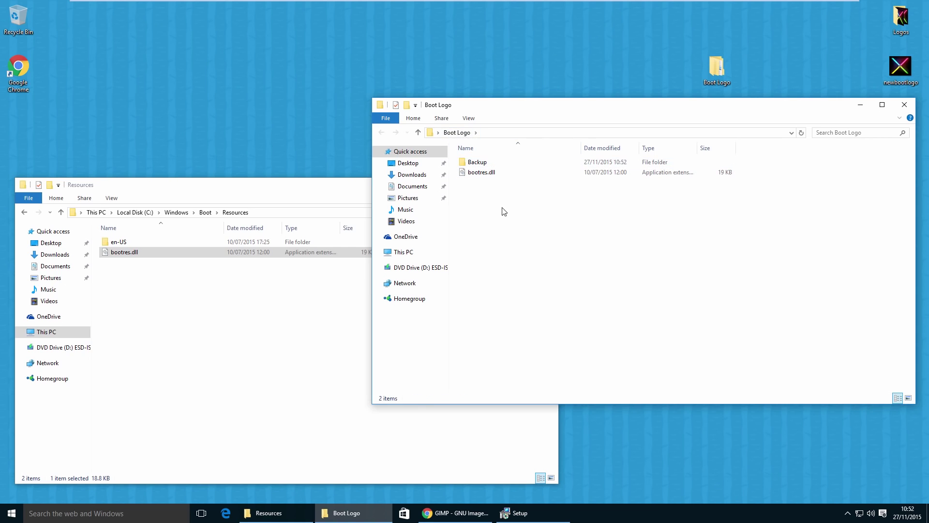
# Paste another copy of bootres.dll into the Backup subfolder, check it, and return to the Boot Logo folder.
pyautogui.doubleClick(487, 162)
pyautogui.rightClick(539, 185)
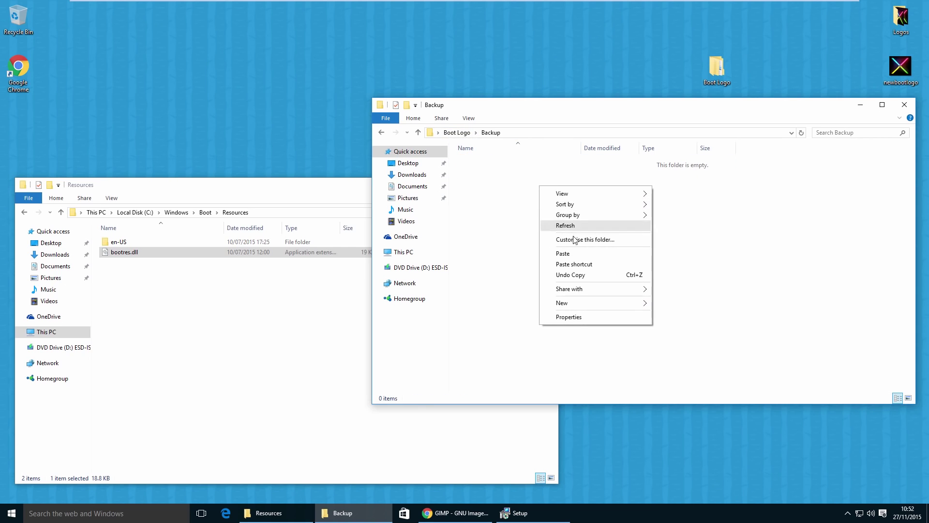
pyautogui.click(561, 254)
pyautogui.click(382, 133)
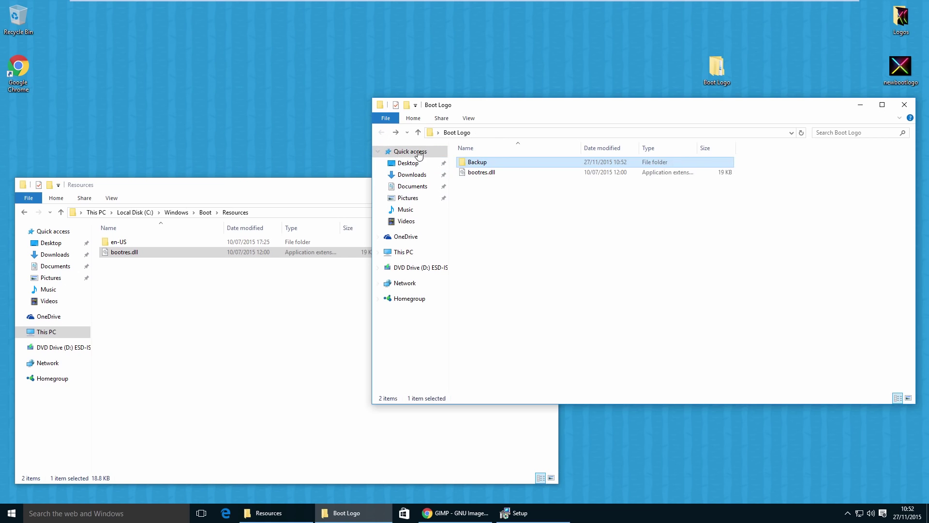
pyautogui.doubleClick(496, 159)
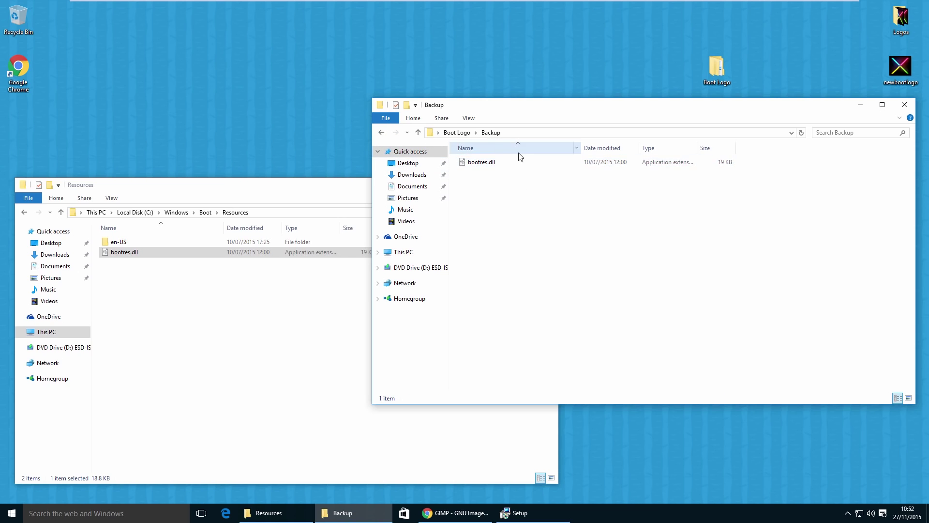
pyautogui.click(382, 133)
pyautogui.click(498, 174)
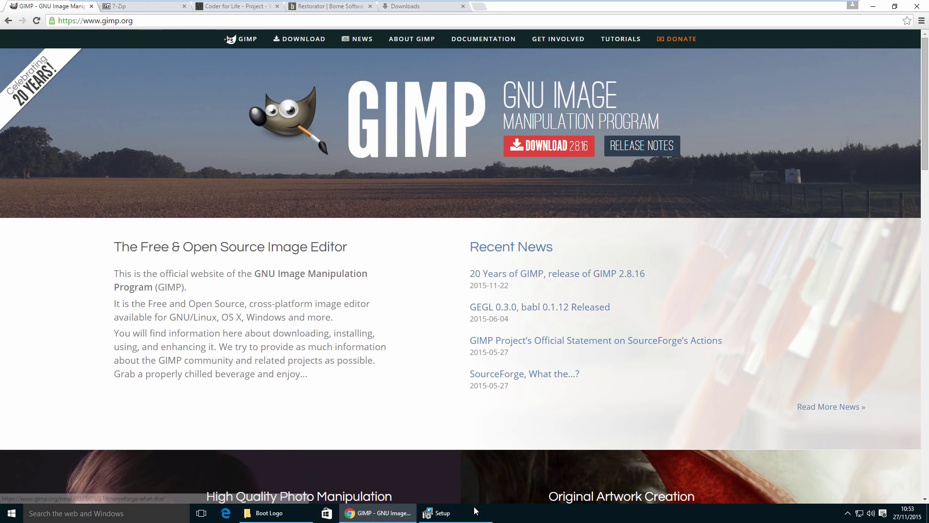
# Install GIMP with the default setup options and bring up the 7-Zip download page.
pyautogui.click(438, 513)
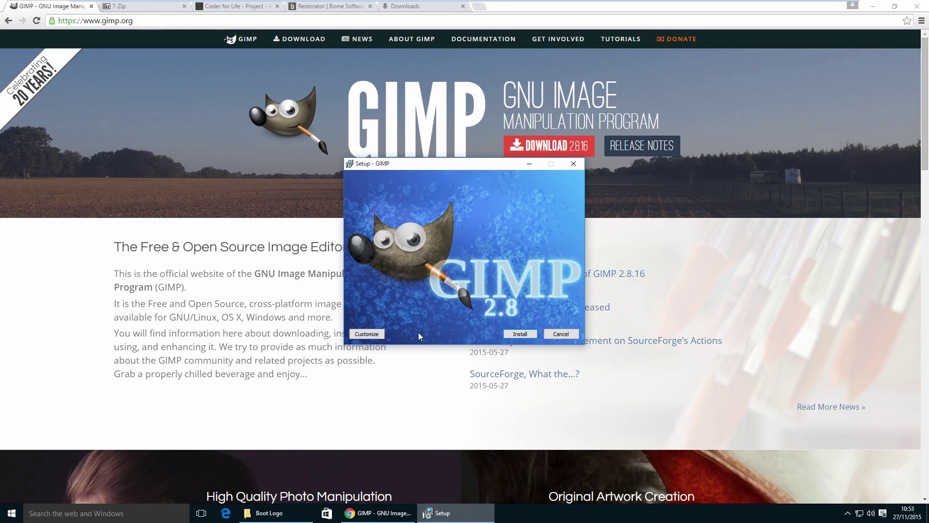
pyautogui.click(520, 334)
pyautogui.click(158, 7)
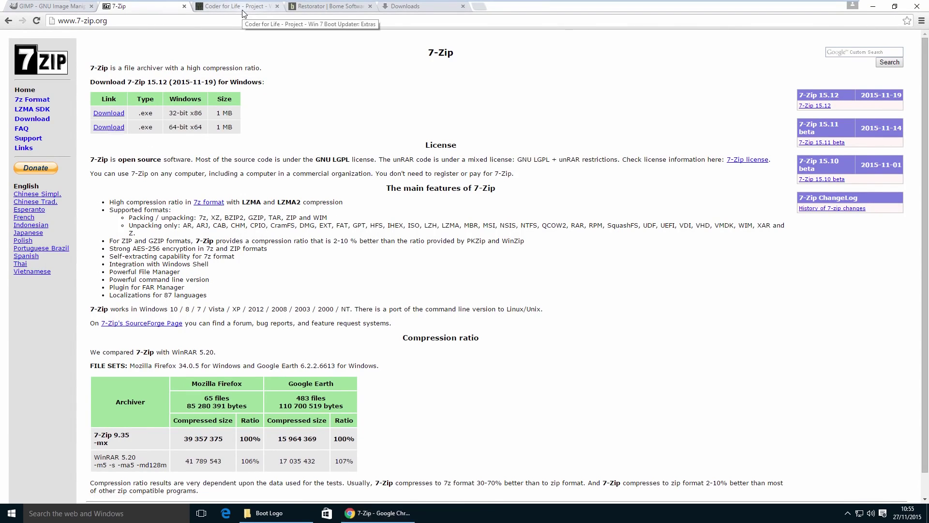
# From the Coder for Life extras page, save the 64-bit signer as signer64 in the desktop's Boot Logo folder.
pyautogui.click(243, 11)
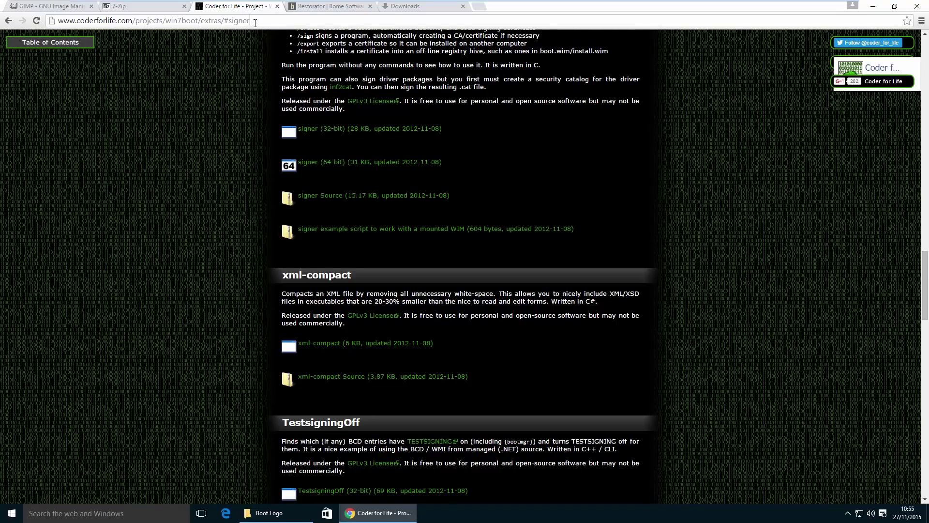
pyautogui.moveTo(255, 23); pyautogui.dragTo(58, 21)
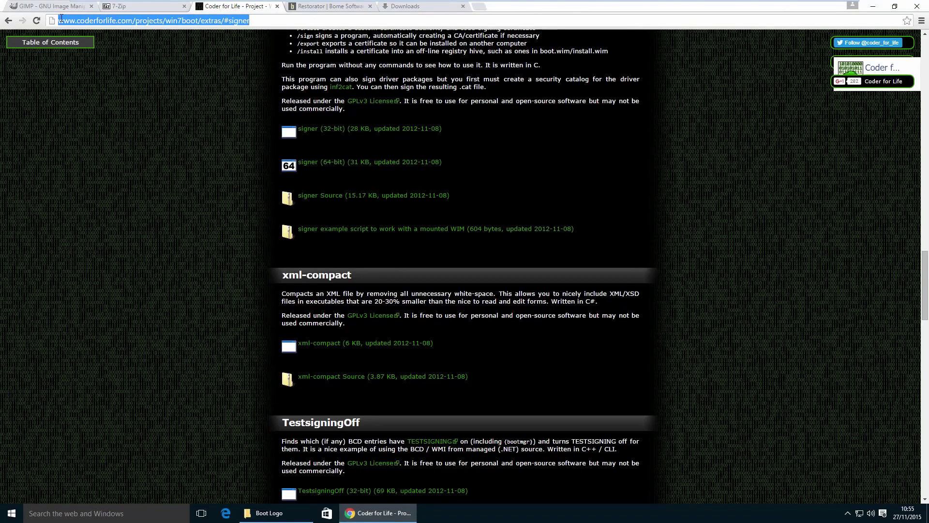
pyautogui.rightClick(334, 163)
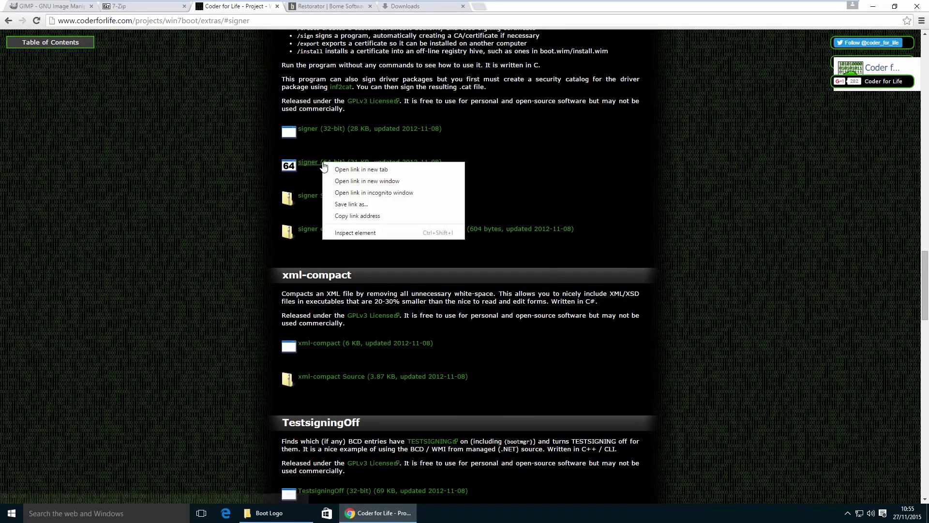
pyautogui.click(340, 205)
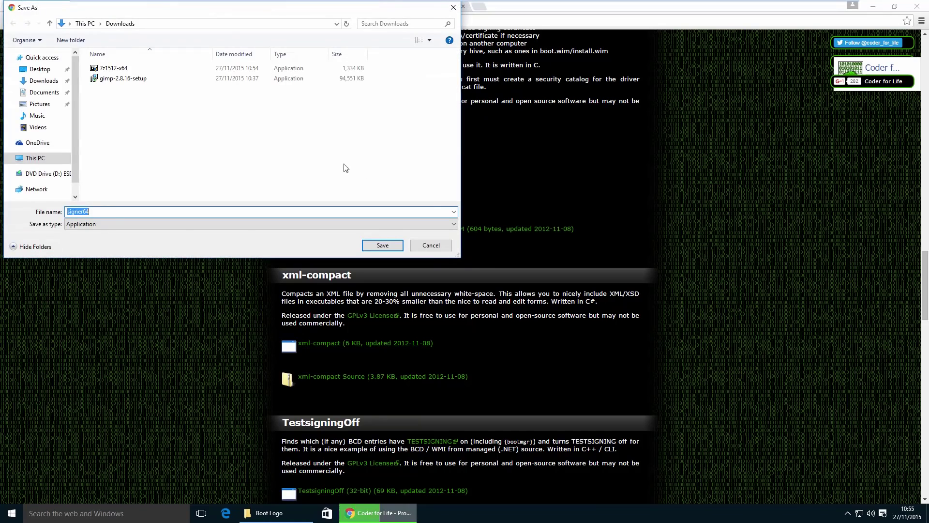
pyautogui.click(48, 73)
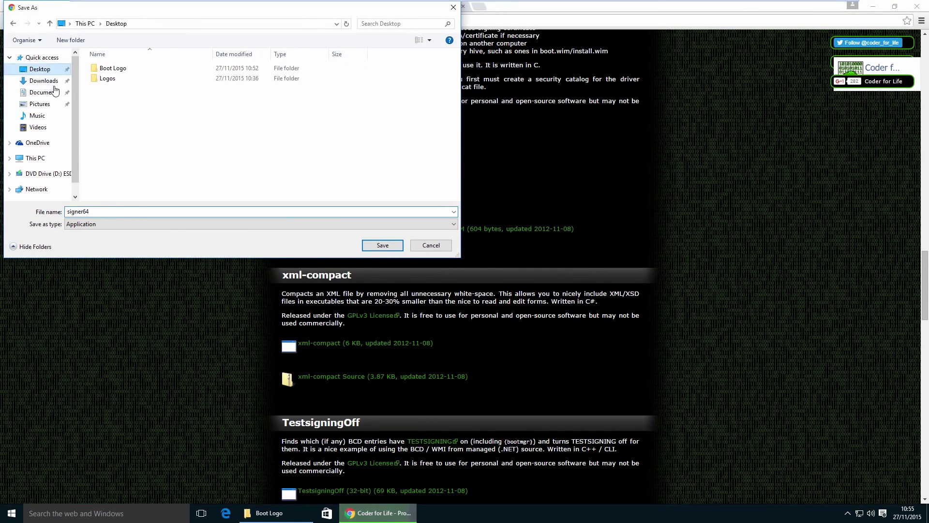
pyautogui.doubleClick(110, 74)
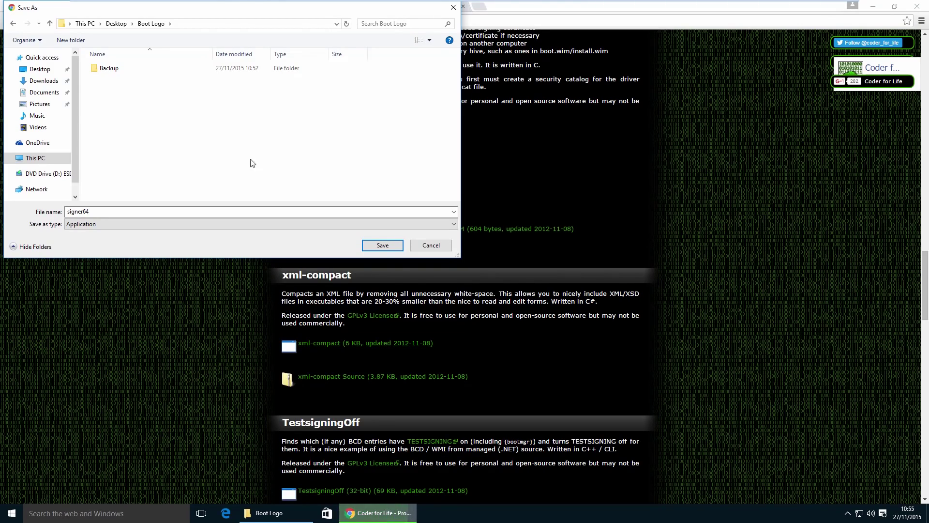
pyautogui.click(390, 246)
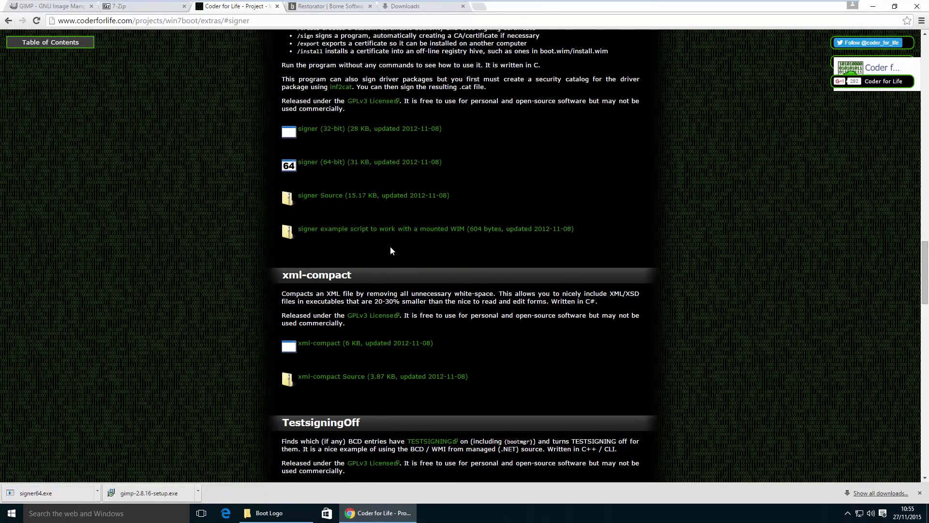
# Open Bome's Restorator downloads page and download the English version of Restorator 2007 from the USA entry.
pyautogui.click(330, 8)
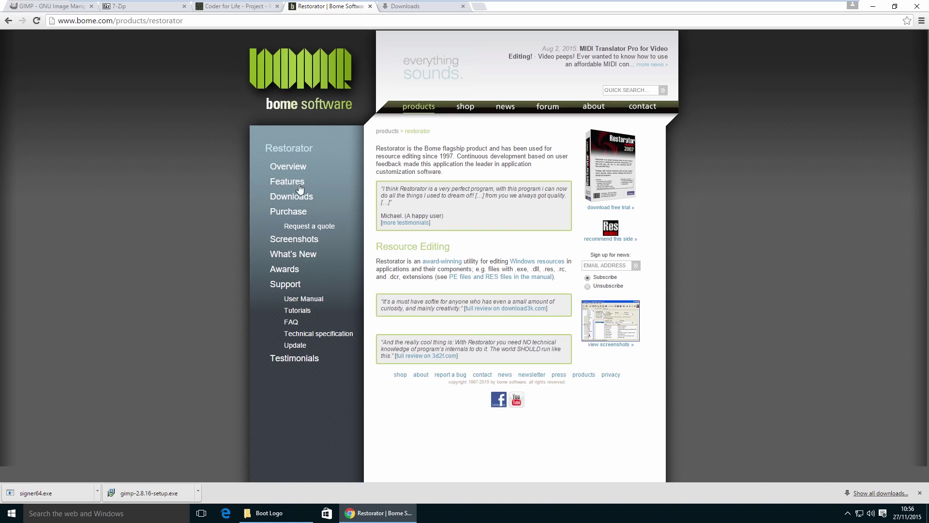
pyautogui.click(285, 200)
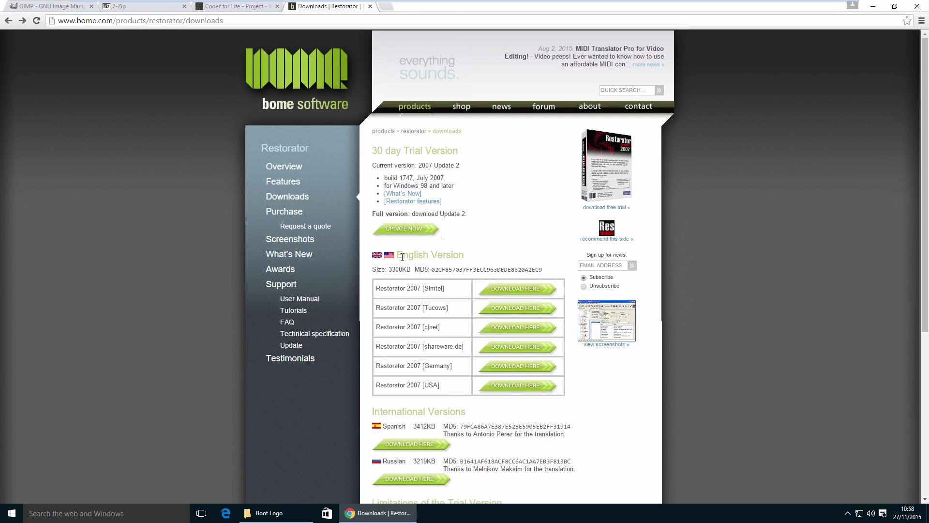
pyautogui.tripleClick(425, 257)
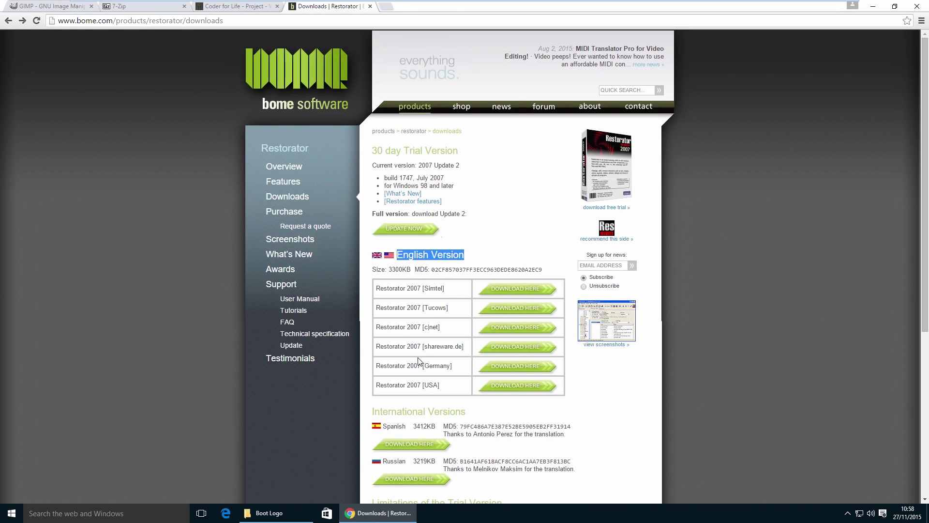
pyautogui.click(424, 387)
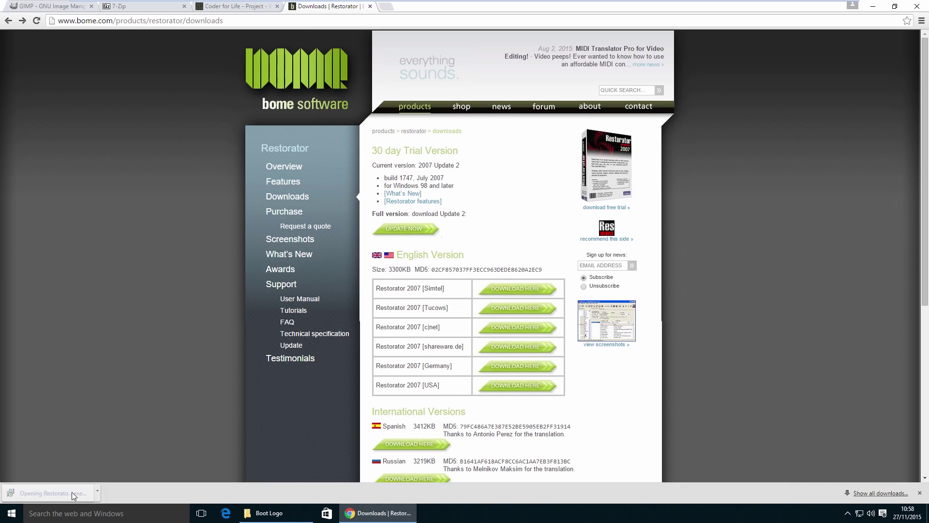
# Run the downloaded Restorator 2007 Trial installer and finish setup without viewing readme.txt.
pyautogui.click(72, 492)
pyautogui.click(497, 280)
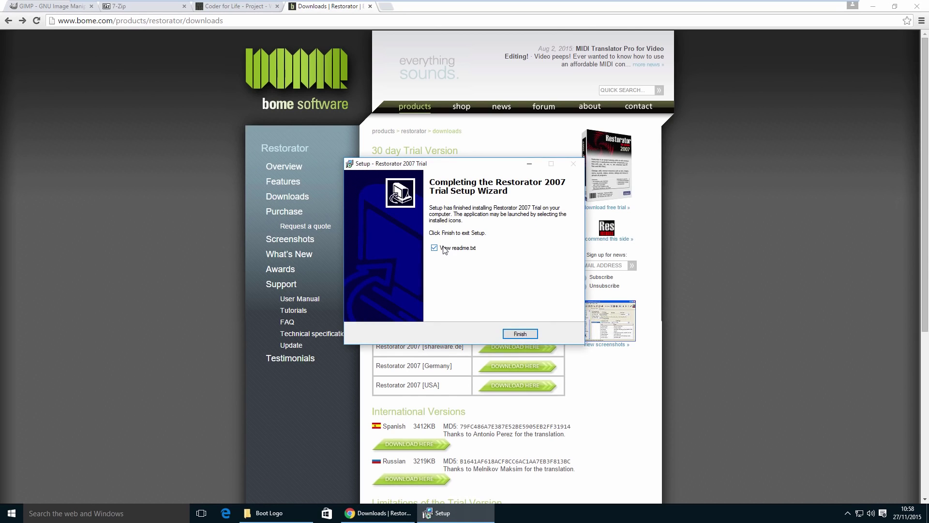
pyautogui.click(444, 249)
pyautogui.click(513, 333)
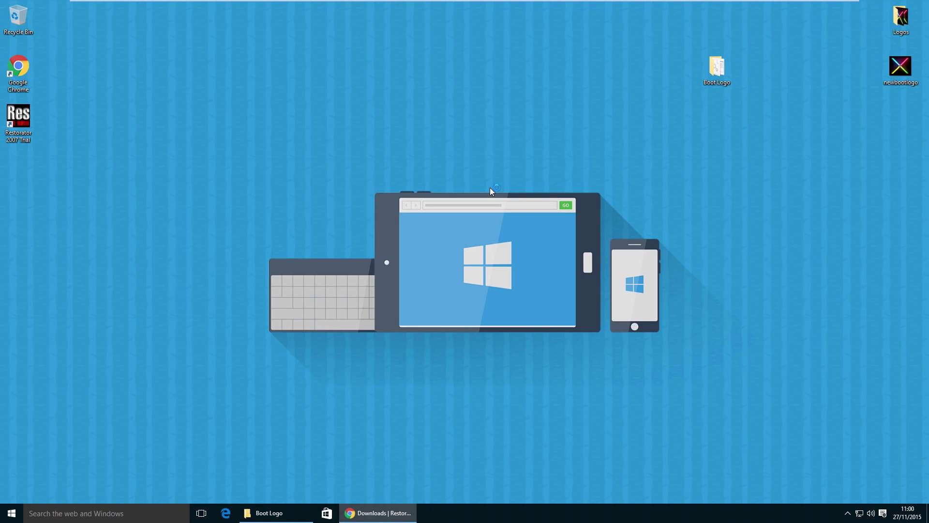
# Launch Restorator 2007 Trial, dismiss the splash screen and trial reminder, and decline associating .res files with it.
pyautogui.doubleClick(22, 120)
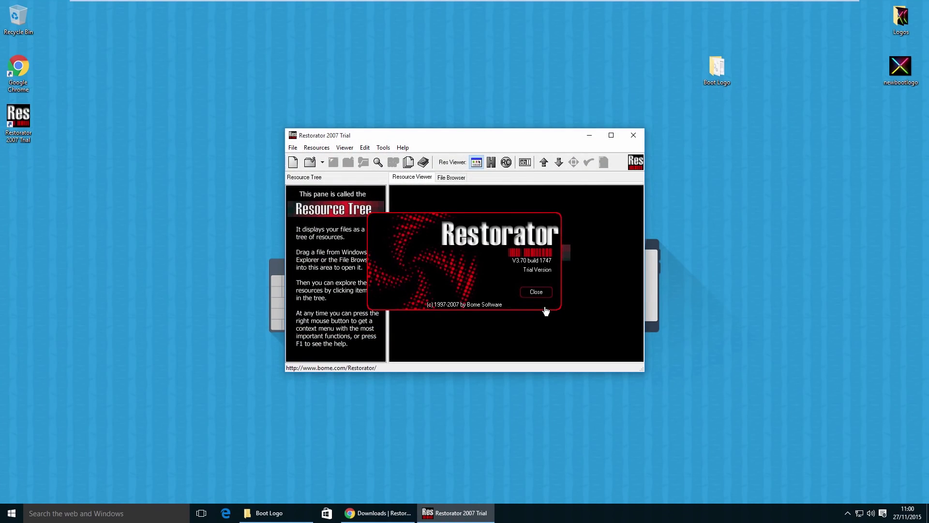
pyautogui.click(535, 293)
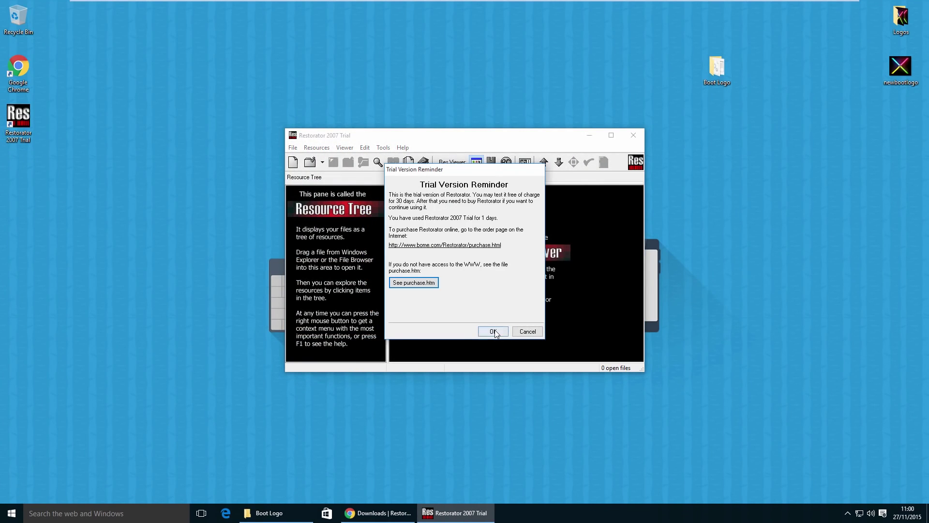
pyautogui.click(493, 332)
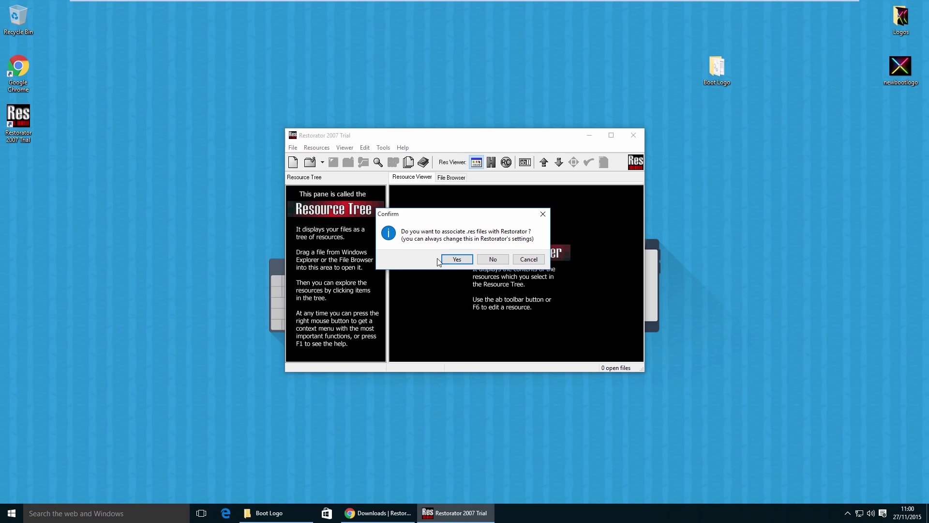
pyautogui.click(494, 259)
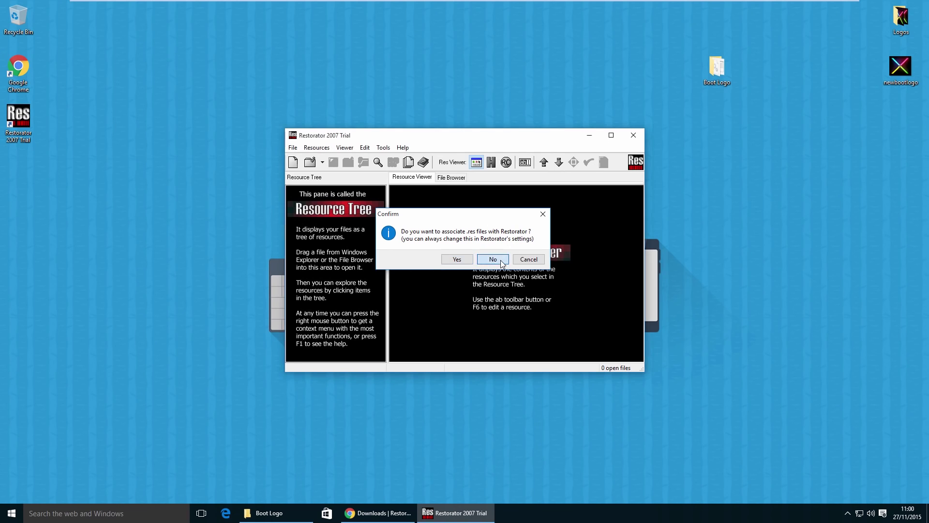
# Open bootres.dll from the desktop's Boot Logo folder in Restorator.
pyautogui.click(10, 16)
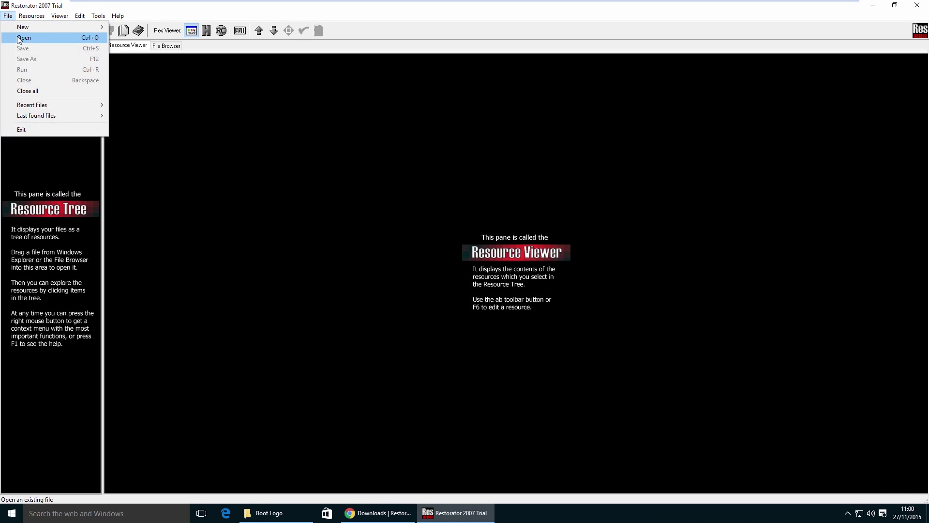
pyautogui.click(22, 36)
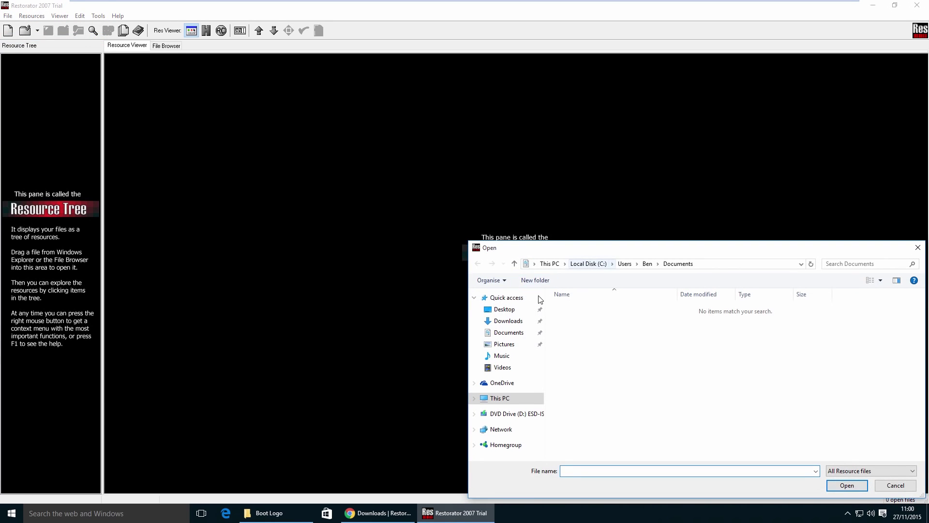
pyautogui.click(511, 313)
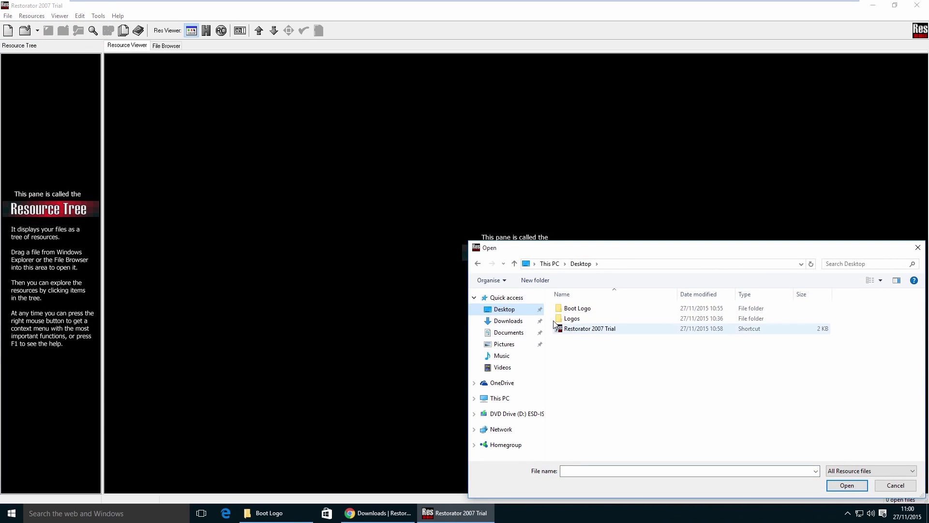
pyautogui.click(591, 311)
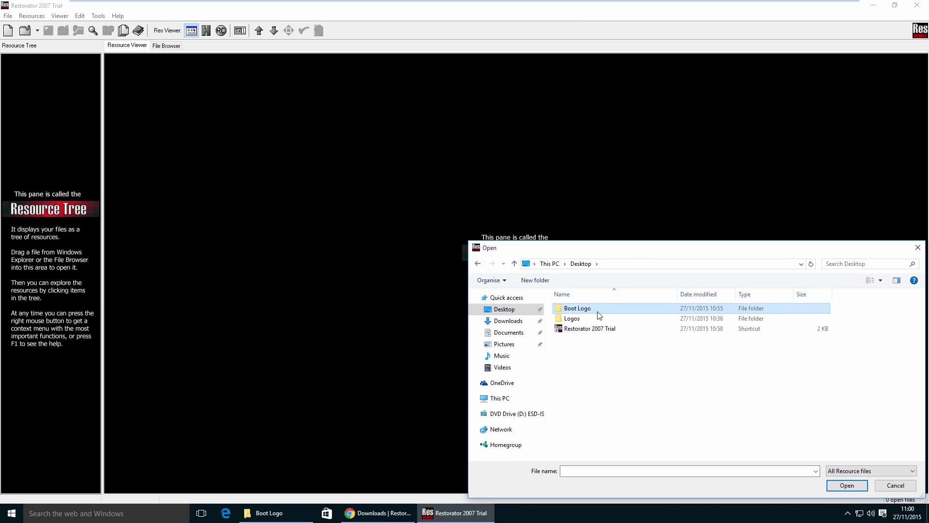
pyautogui.doubleClick(598, 312)
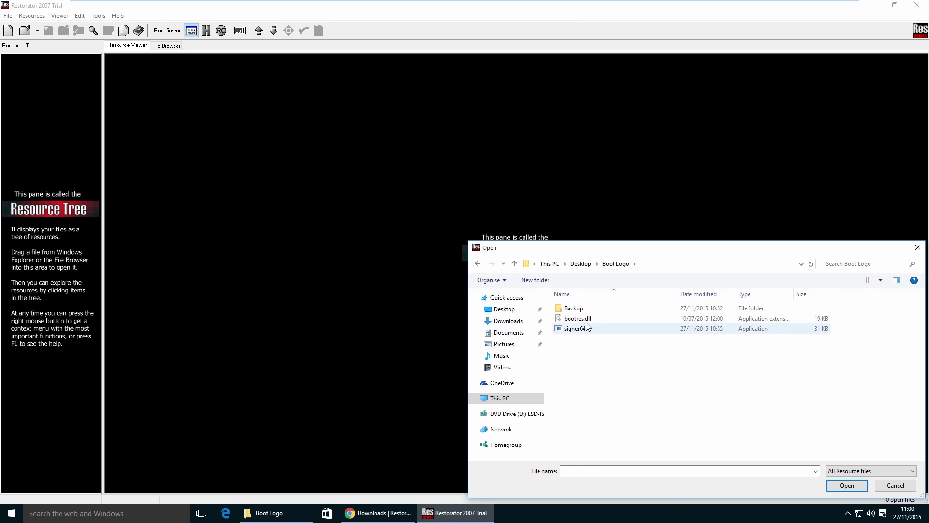
pyautogui.click(582, 320)
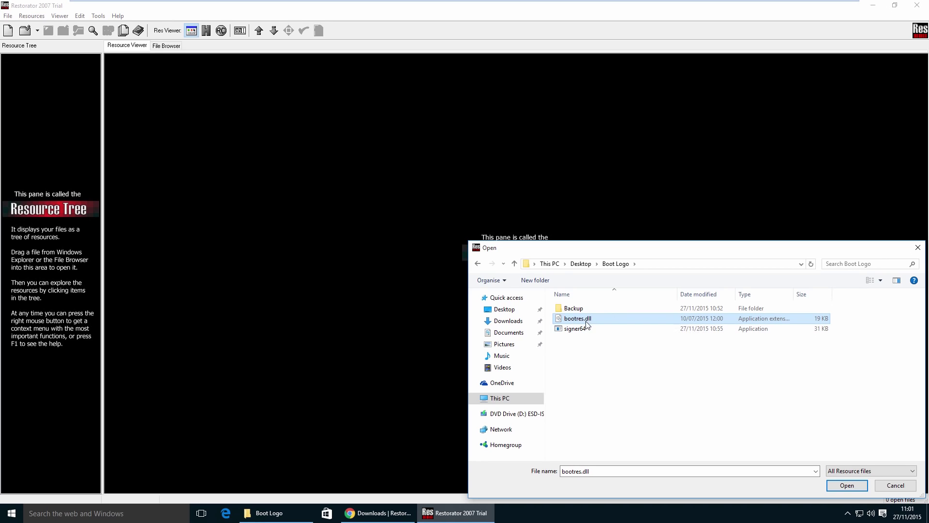
pyautogui.click(841, 484)
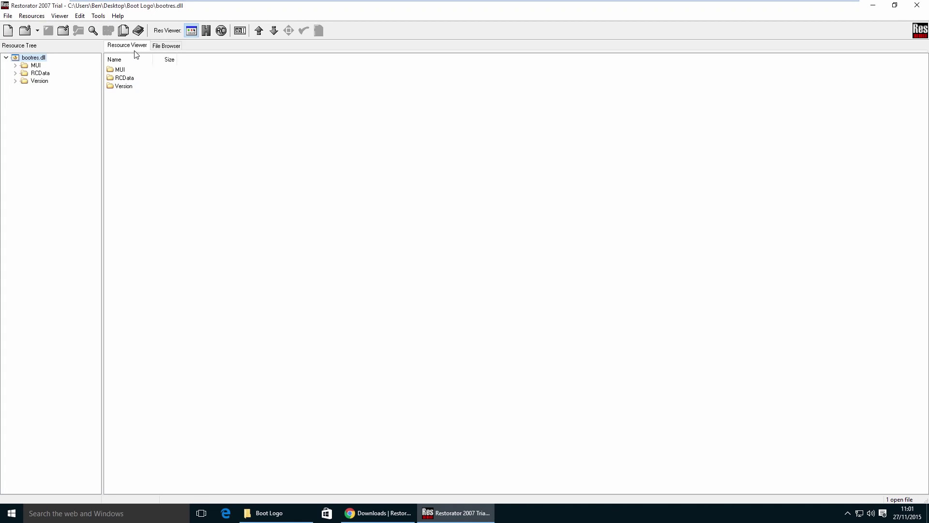
# Extract resource 1 from RCData as RCDATA_1.wim into the Boot Logo folder, and check the folder for the file.
pyautogui.doubleClick(127, 79)
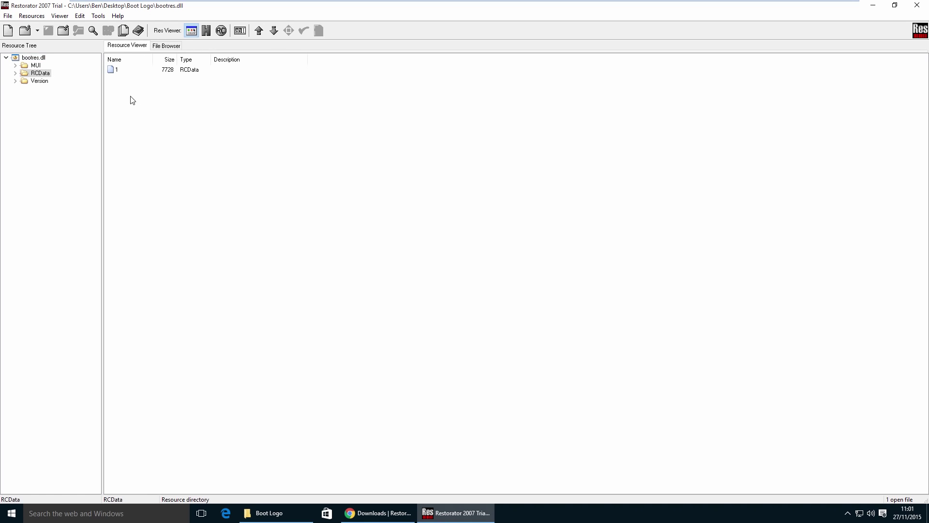
pyautogui.click(118, 73)
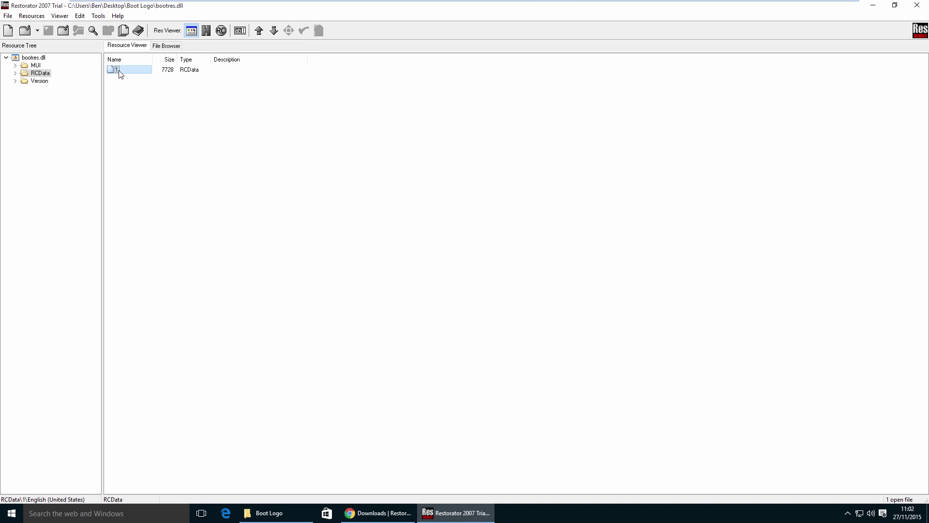
pyautogui.rightClick(119, 70)
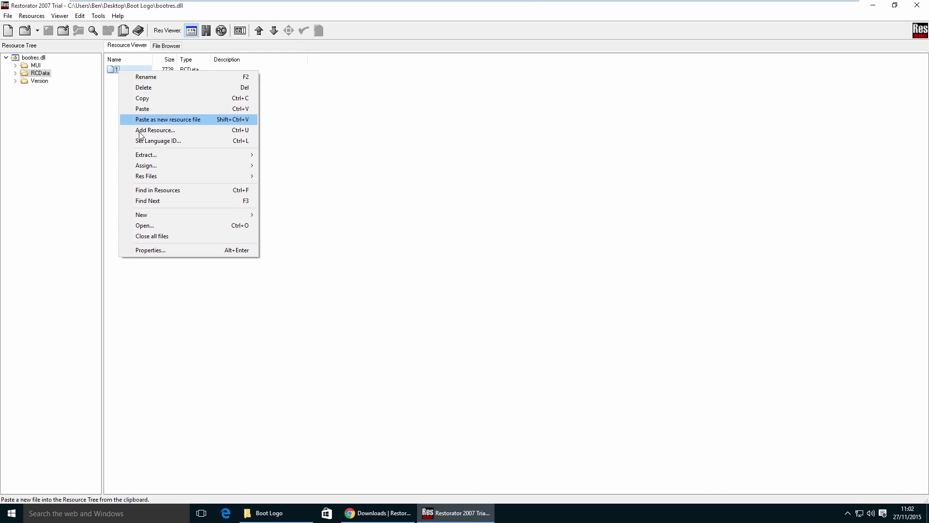
pyautogui.moveTo(149, 158)
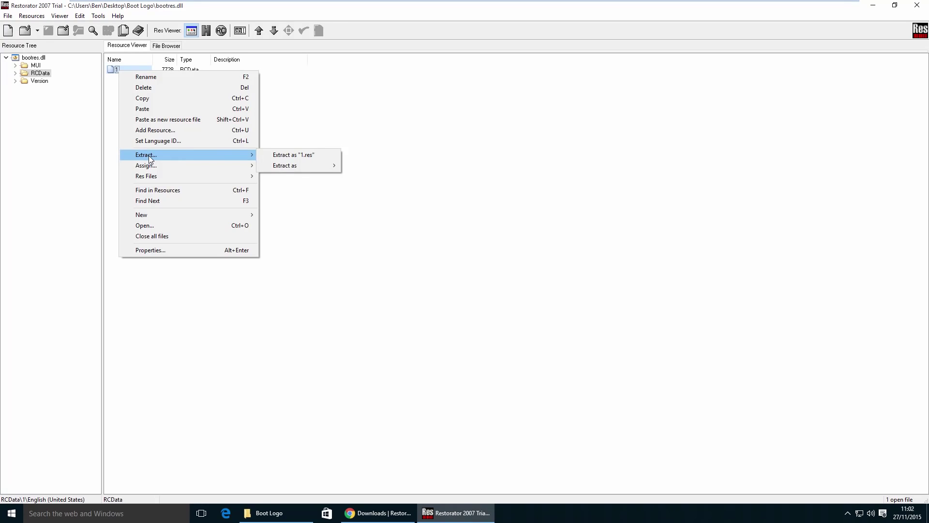
pyautogui.moveTo(298, 167)
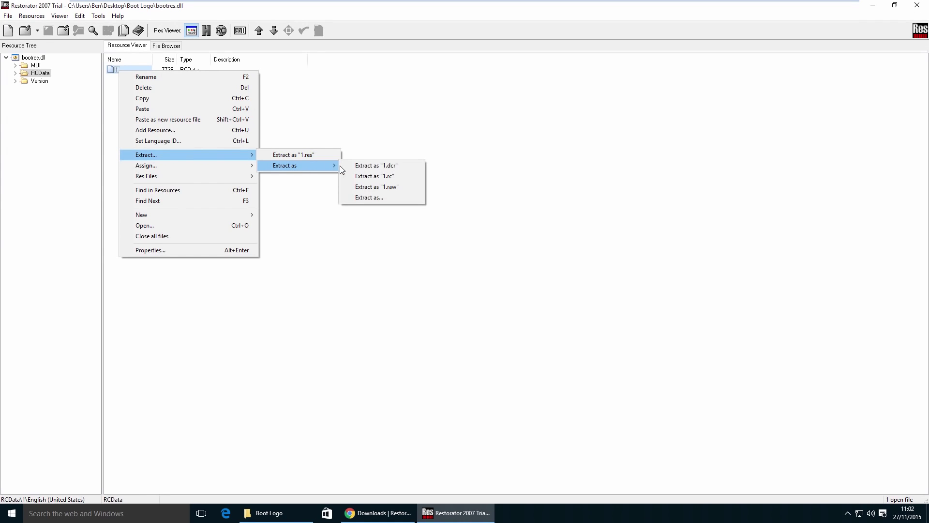
pyautogui.click(368, 198)
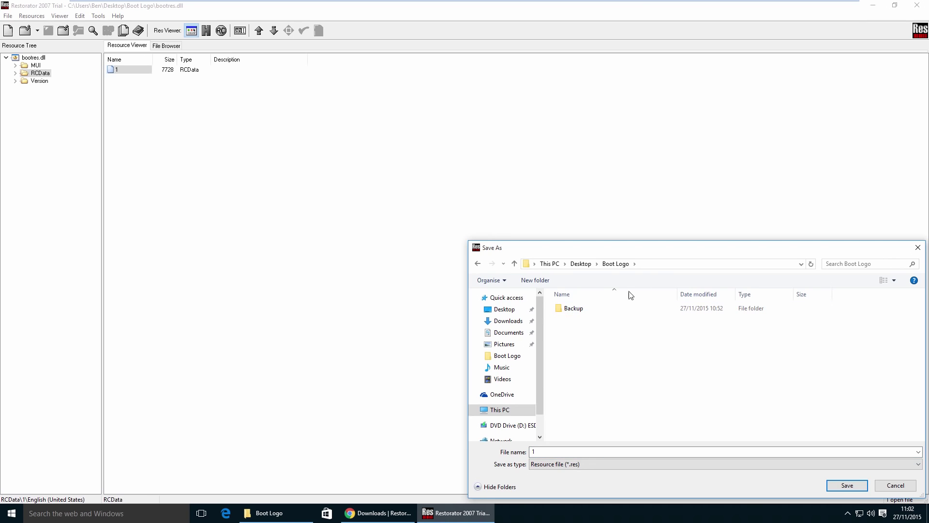
pyautogui.click(571, 451)
pyautogui.press('BackSpace')
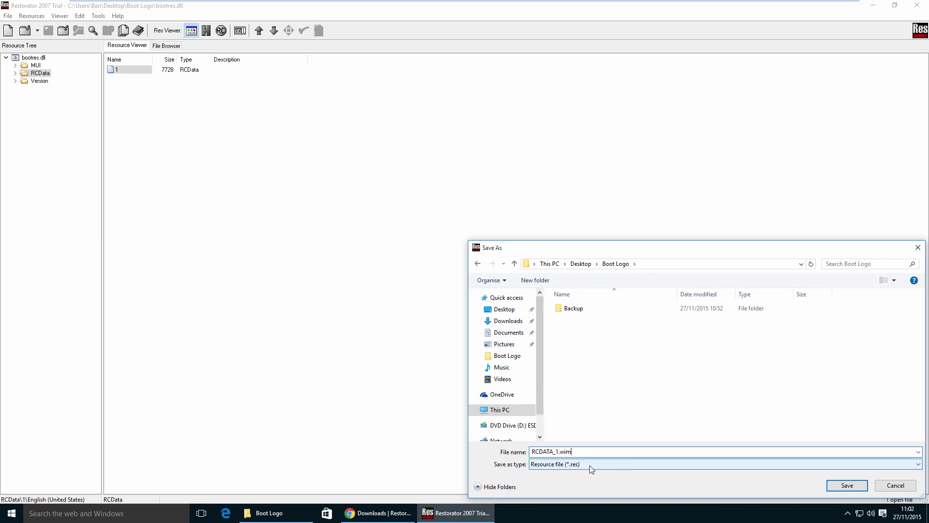
pyautogui.click(622, 466)
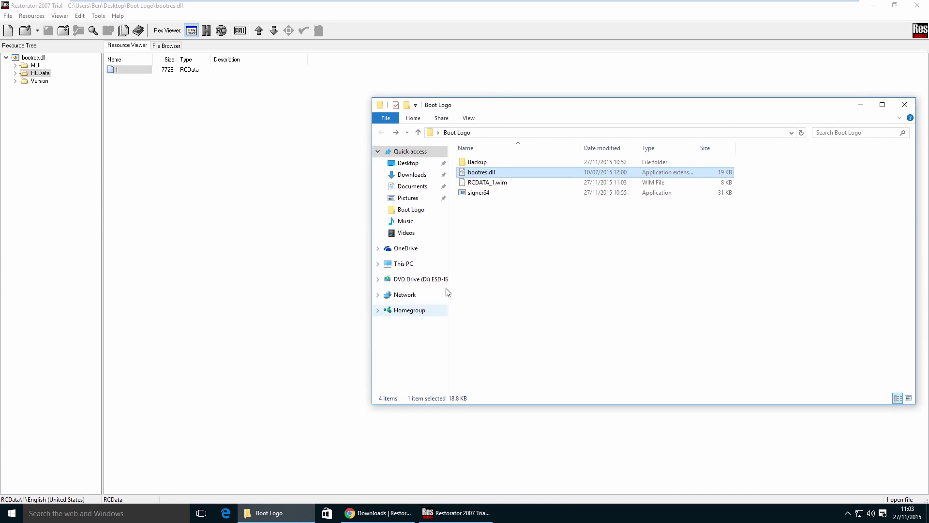
pyautogui.click(545, 244)
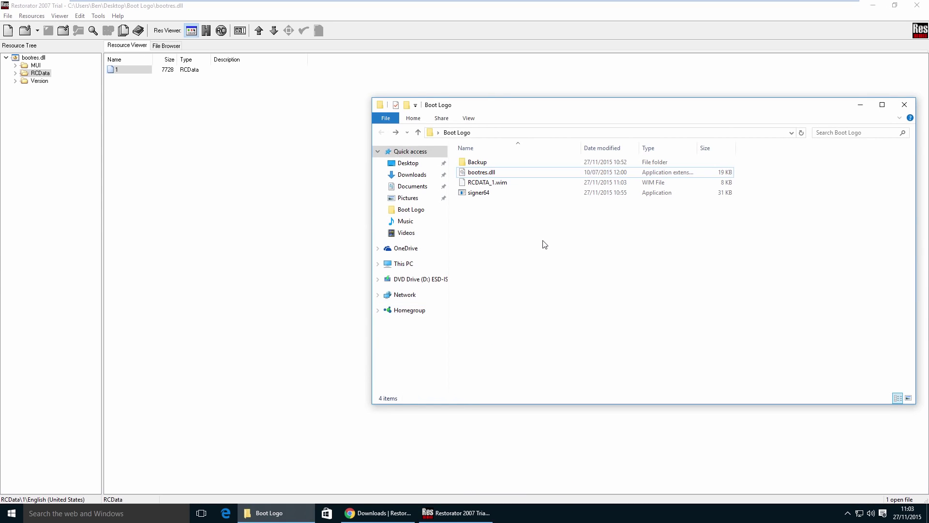
# Extract RCDATA_1.wim with 7-Zip into its own RCDATA_1 folder inside Boot Logo and open that folder.
pyautogui.click(478, 187)
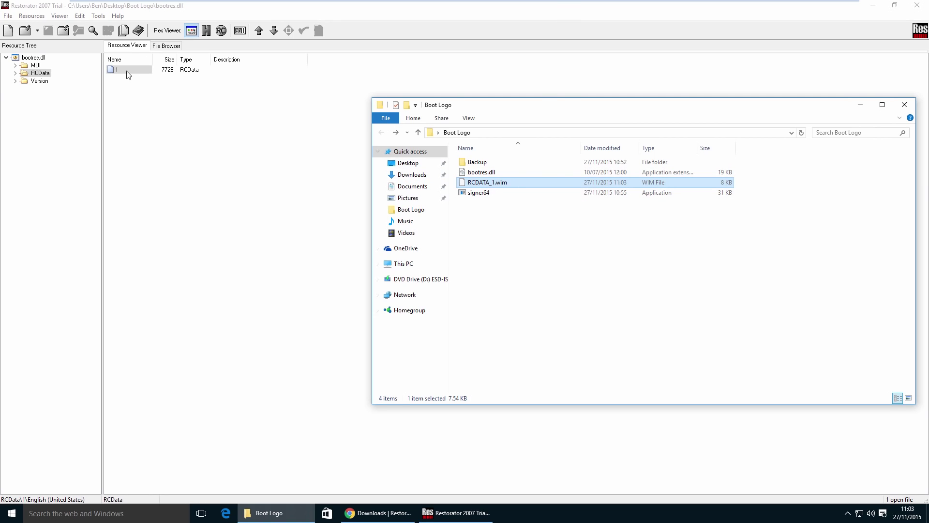
pyautogui.rightClick(485, 183)
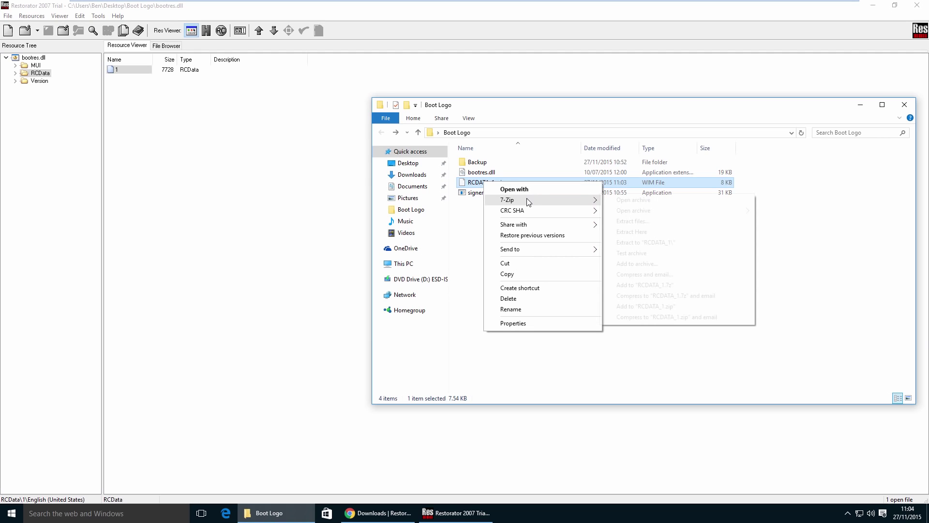
pyautogui.moveTo(527, 200)
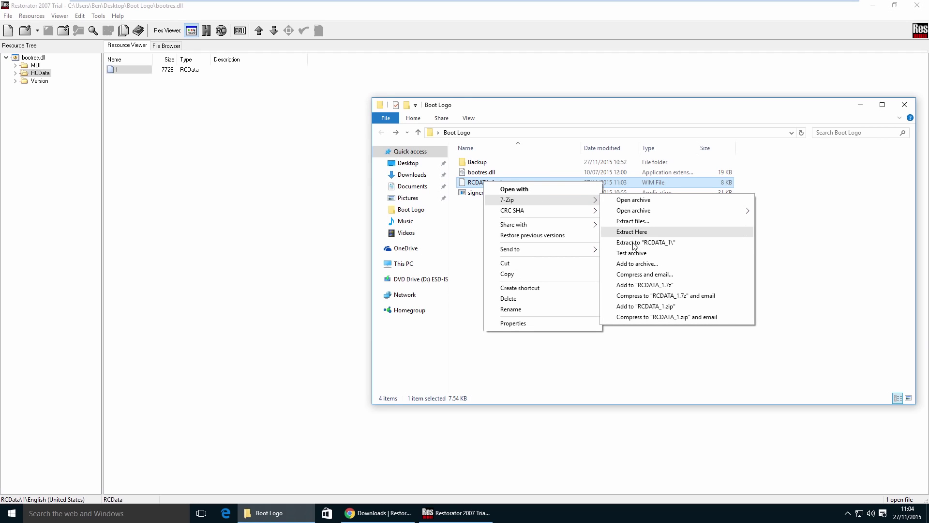
pyautogui.click(676, 242)
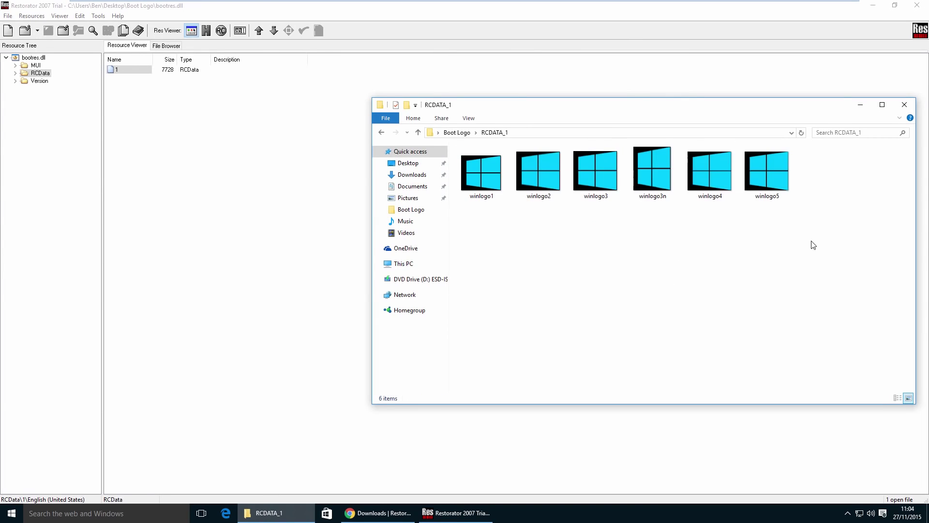
pyautogui.moveTo(811, 237); pyautogui.dragTo(504, 209)
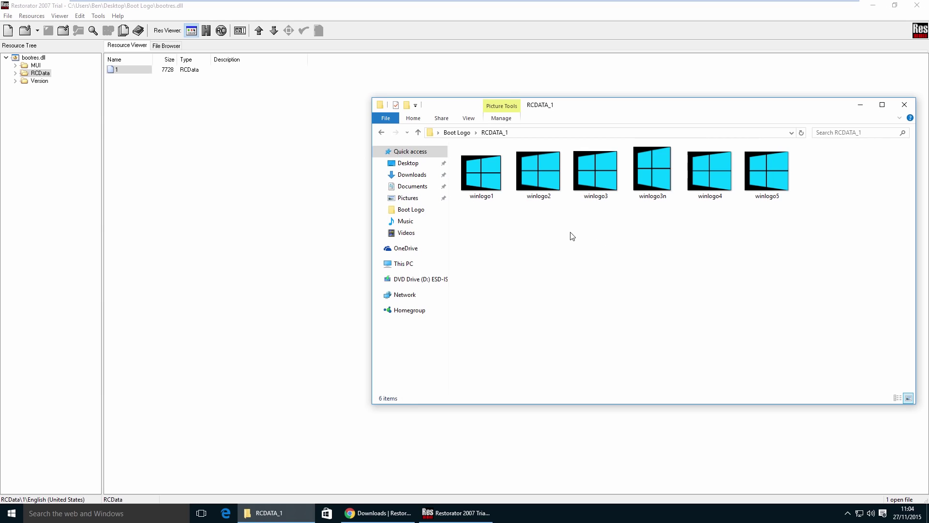
# Examine the dimensions, bit depth and file type in the detailed properties of winlogo5, and close them.
pyautogui.rightClick(763, 164)
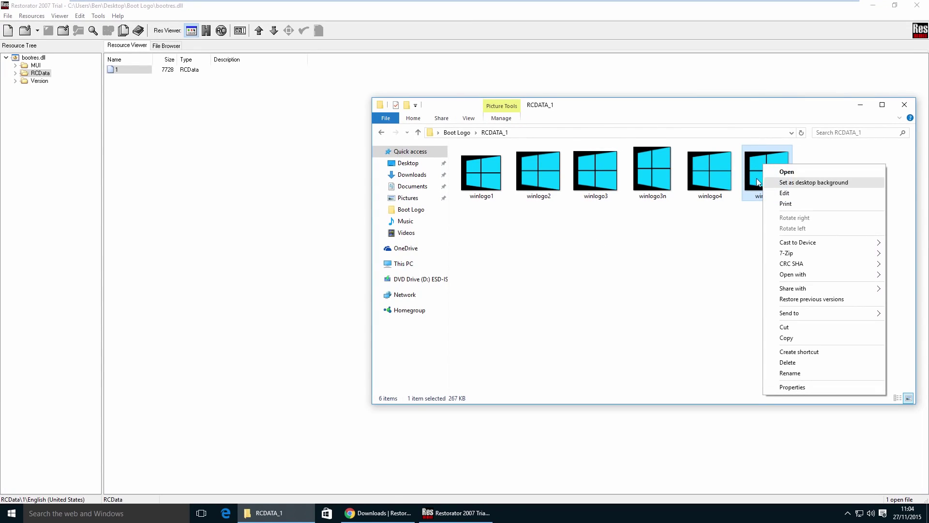
pyautogui.click(791, 387)
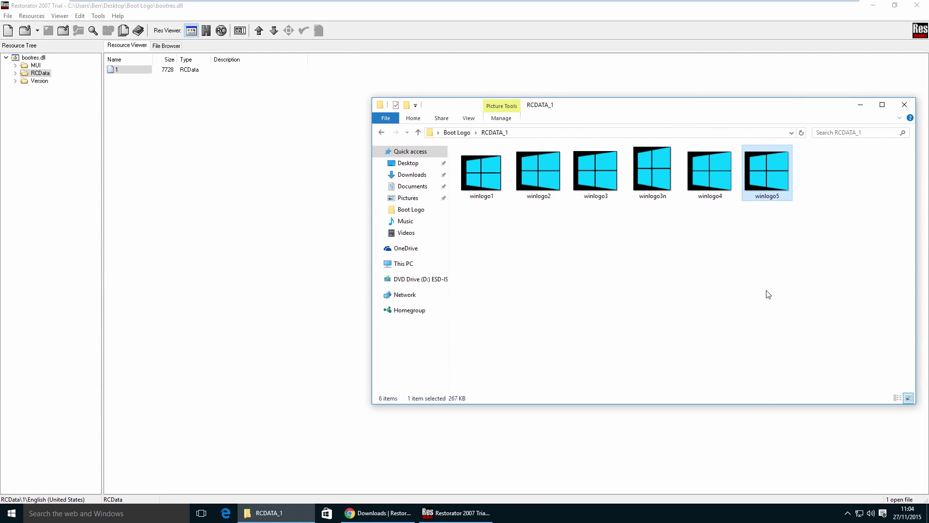
pyautogui.click(813, 188)
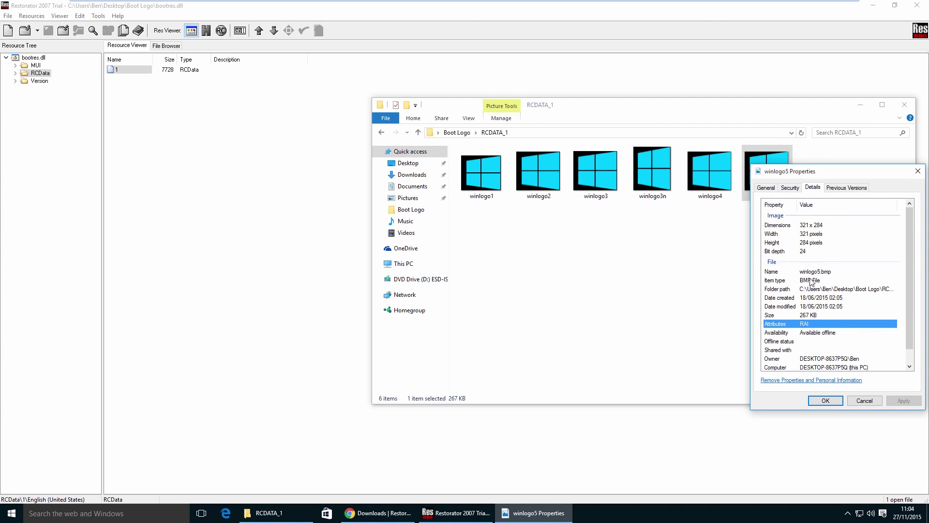
pyautogui.click(805, 226)
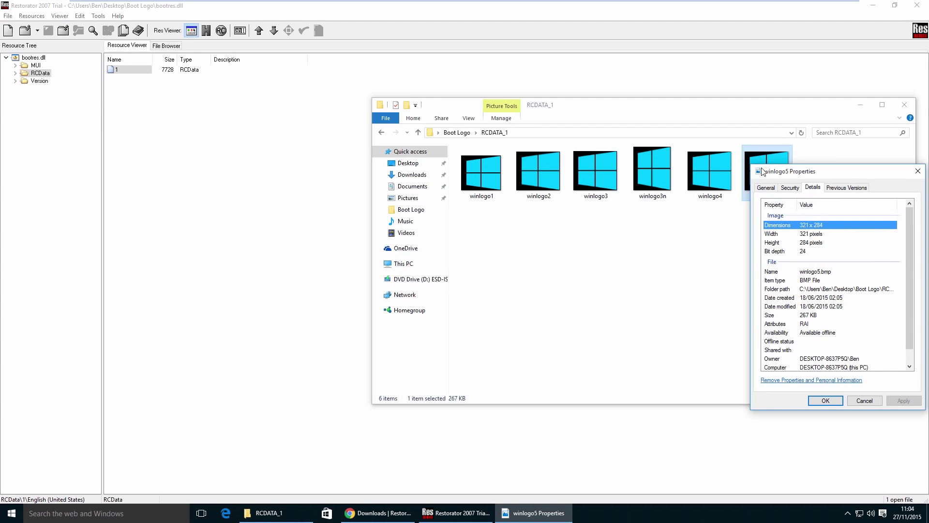
pyautogui.click(814, 252)
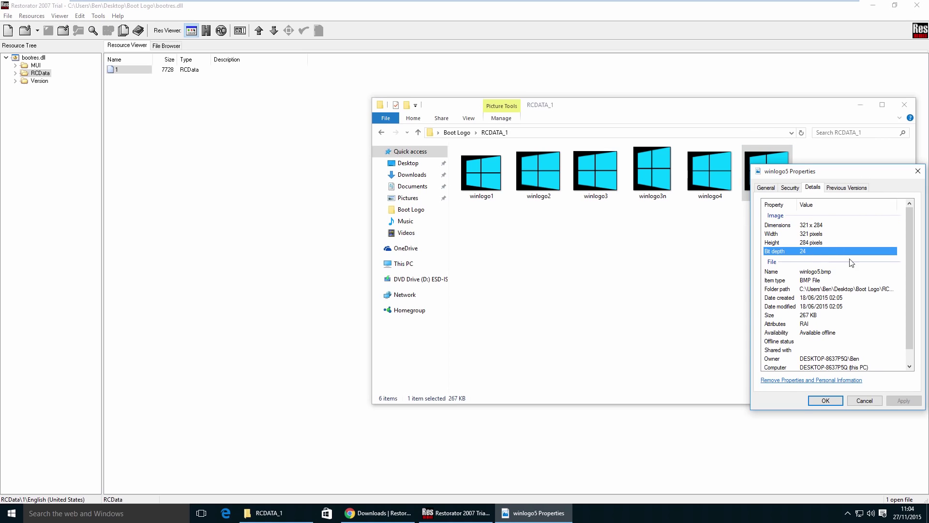
pyautogui.click(813, 283)
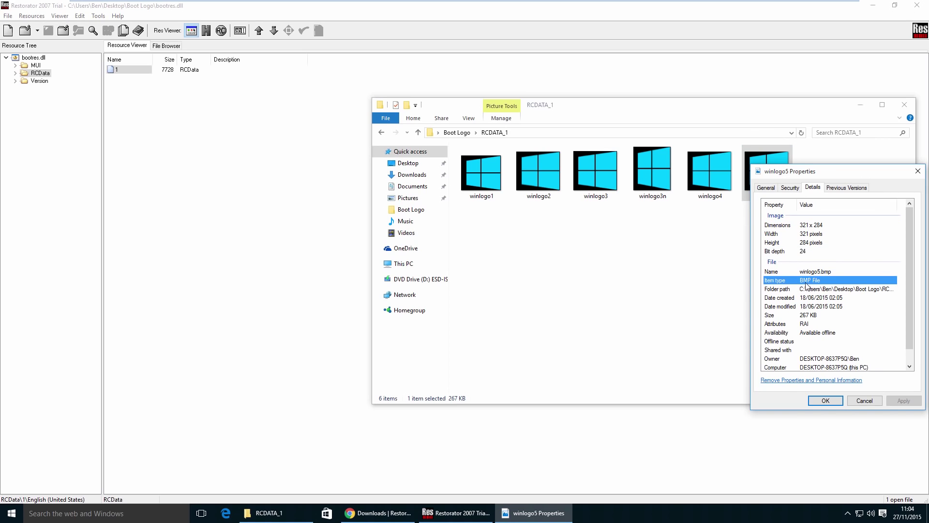
pyautogui.click(838, 251)
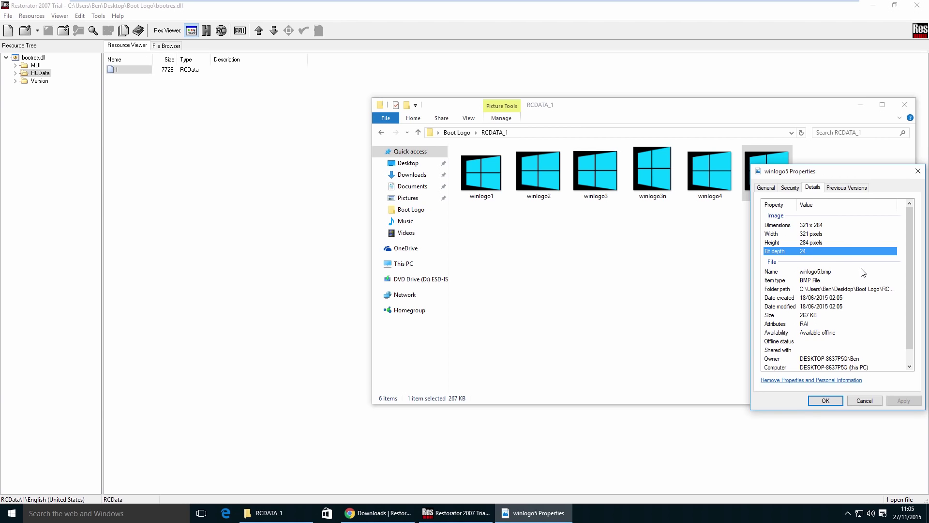
pyautogui.press('Escape')
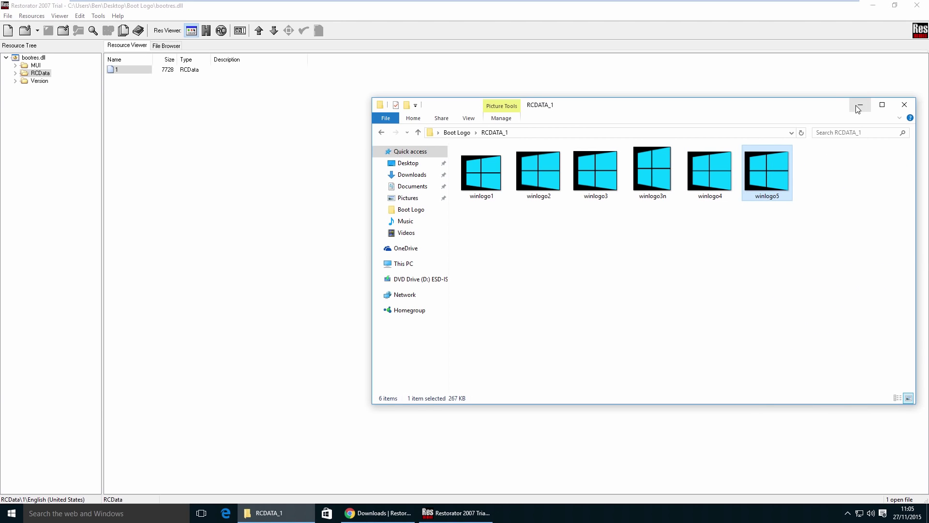
# Minimize the RCDATA_1 and Restorator windows, and open newbootlogo.png in GIMP.
pyautogui.click(859, 109)
pyautogui.click(874, 6)
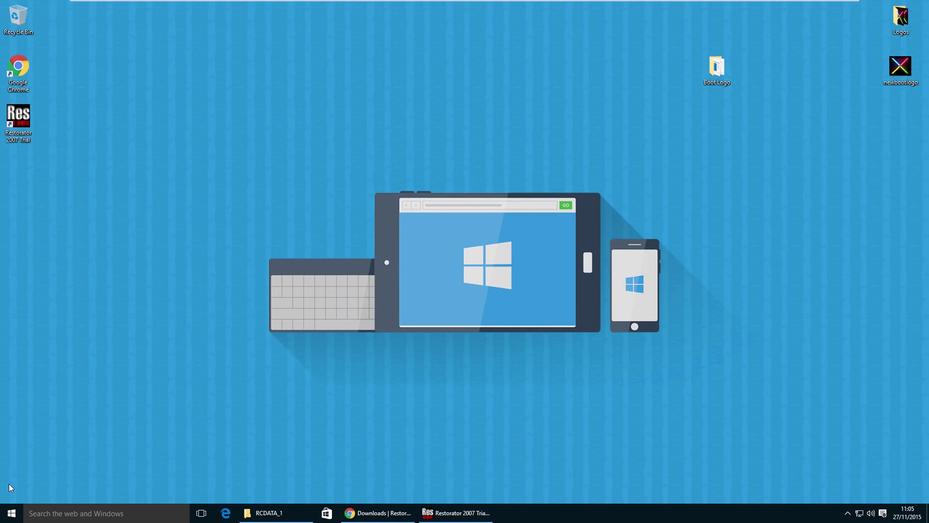
pyautogui.click(12, 513)
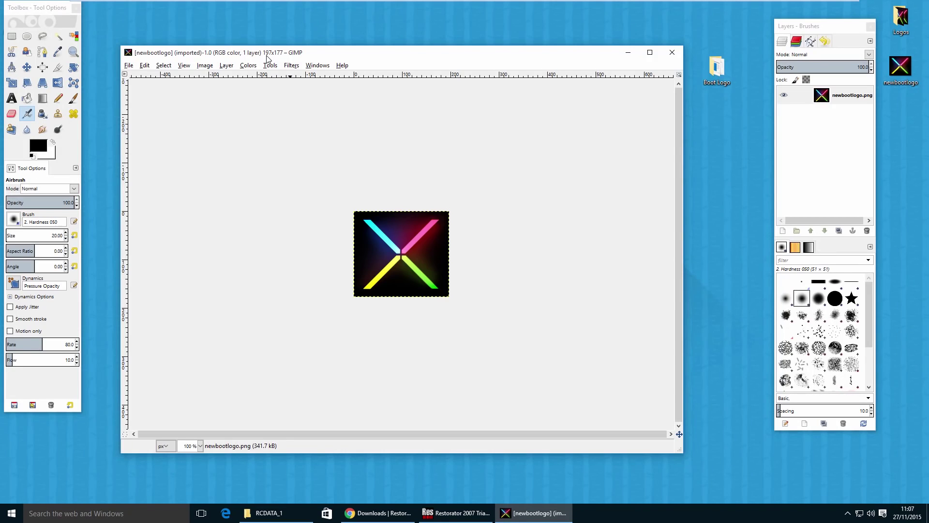
# Check the dimensions of winlogo5 in the RCDATA_1 folder and return to the logo image in GIMP.
pyautogui.click(277, 514)
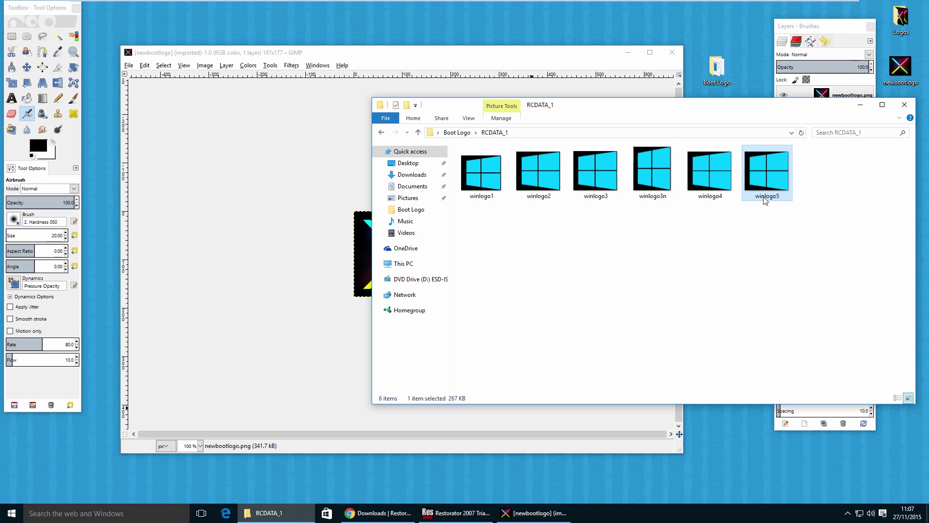
pyautogui.rightClick(773, 182)
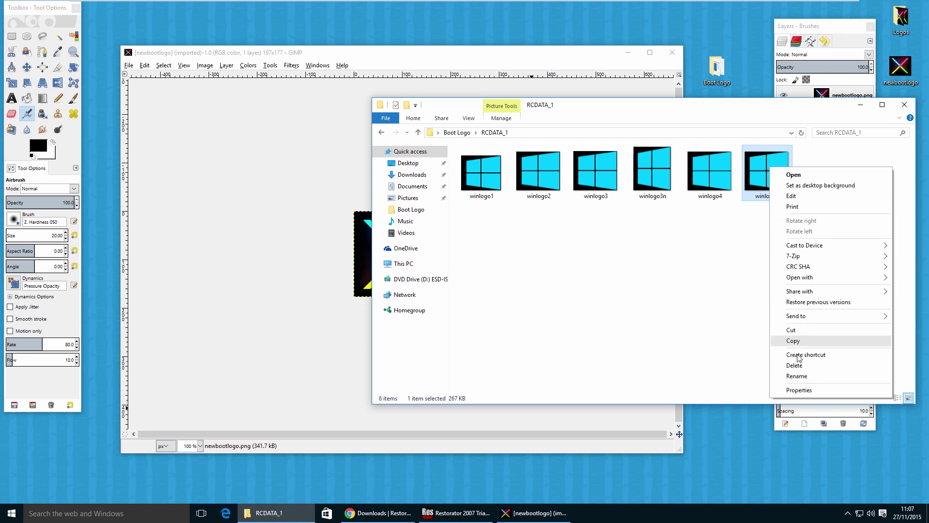
pyautogui.click(794, 388)
pyautogui.click(808, 227)
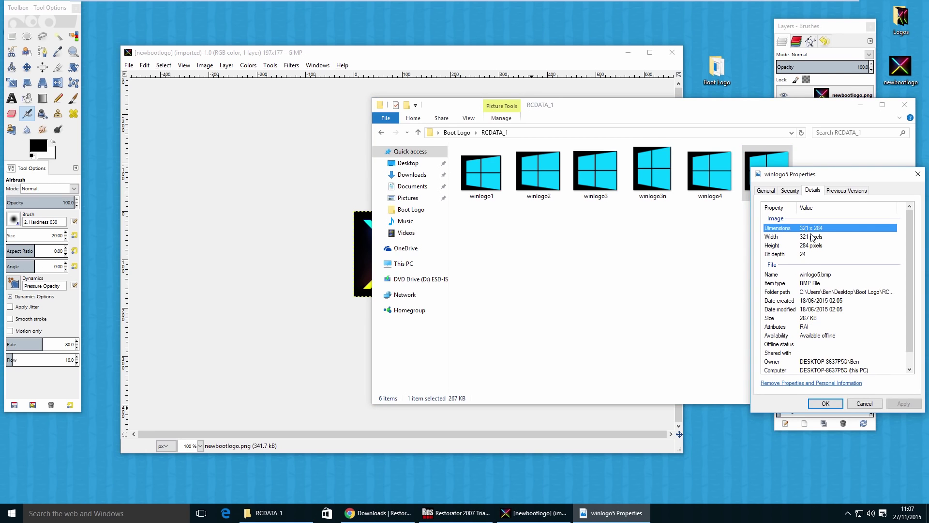
pyautogui.click(865, 404)
pyautogui.click(449, 61)
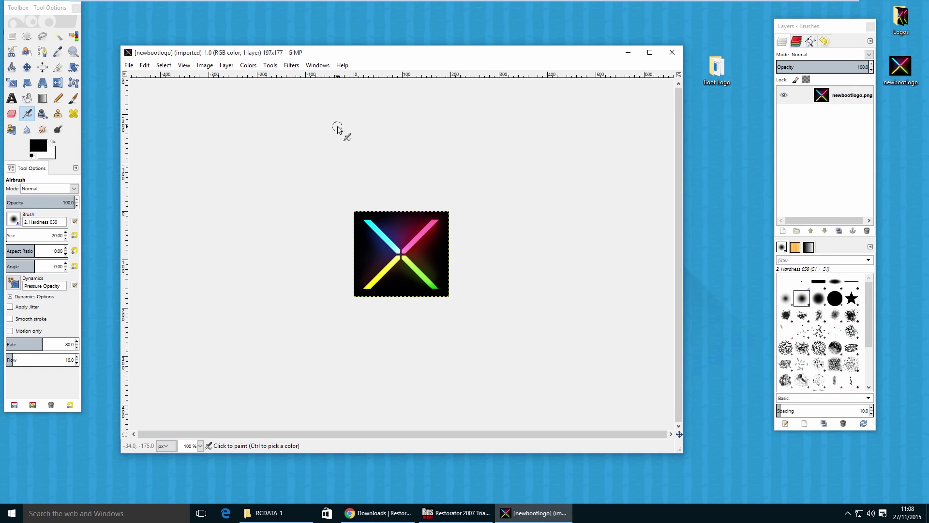
# Scale the newbootlogo image to 321 × 288 pixels.
pyautogui.click(203, 66)
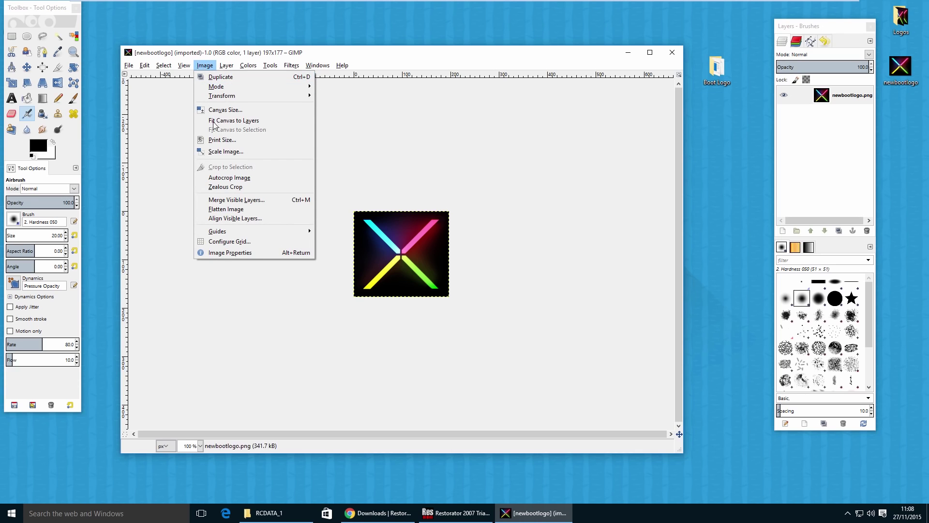
pyautogui.click(221, 153)
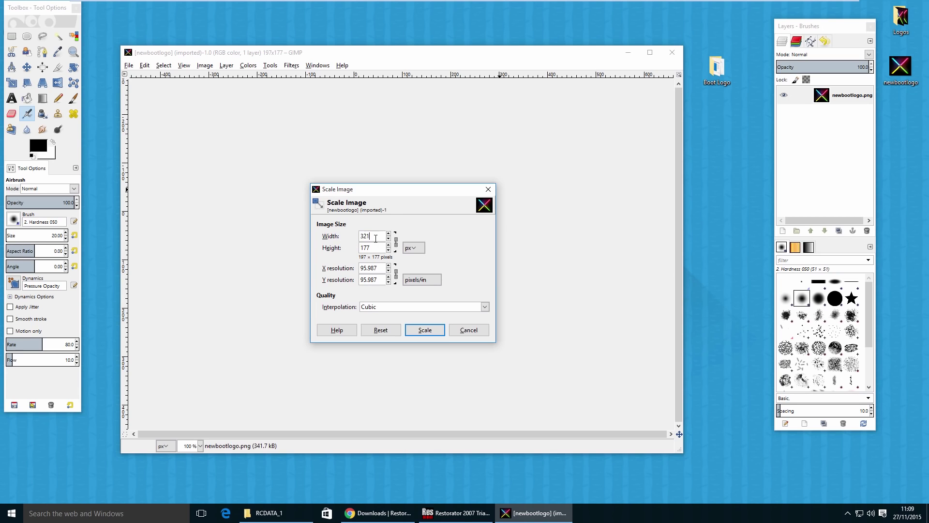
pyautogui.write('321')
pyautogui.click(375, 247)
pyautogui.click(371, 247)
pyautogui.click(362, 248)
pyautogui.click(426, 331)
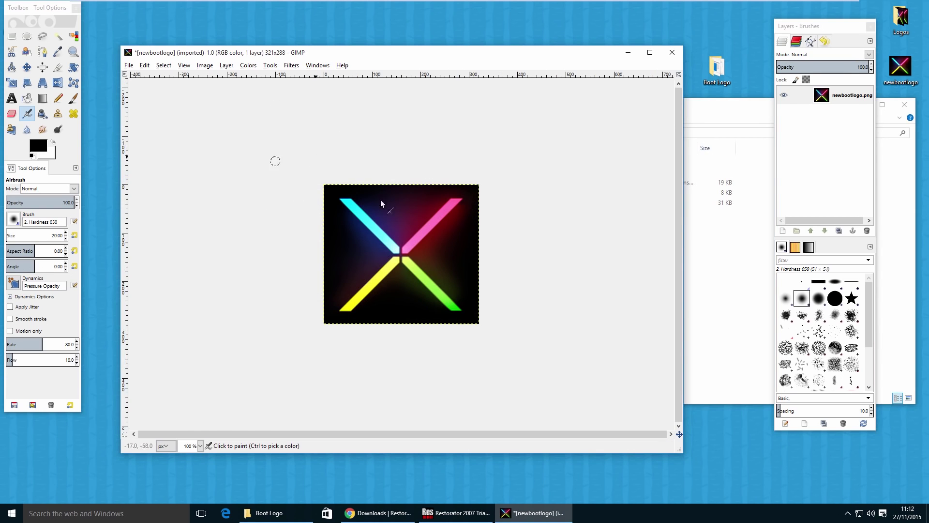
# Set up an export of the scaled logo to the desktop's Boot Logo folder as a Windows BMP image.
pyautogui.click(128, 65)
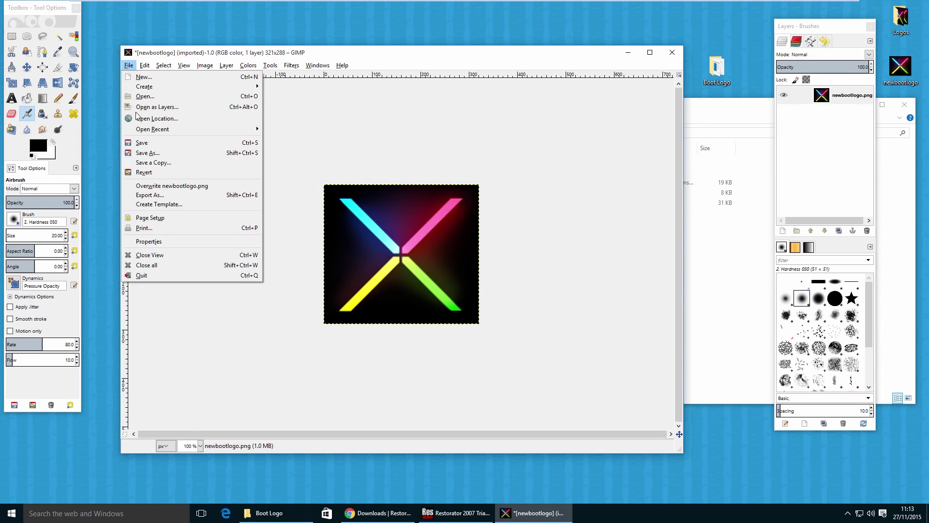
pyautogui.click(151, 195)
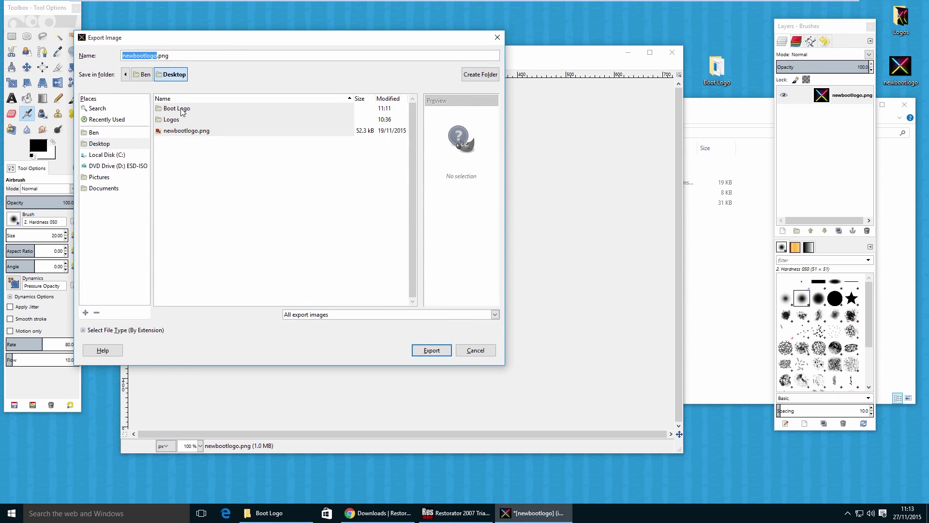
pyautogui.click(208, 110)
pyautogui.doubleClick(208, 108)
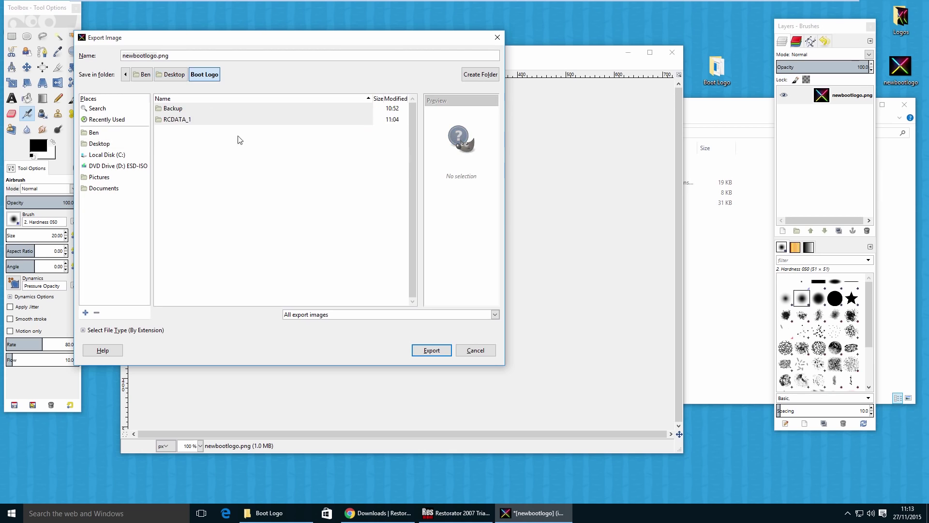
pyautogui.click(82, 331)
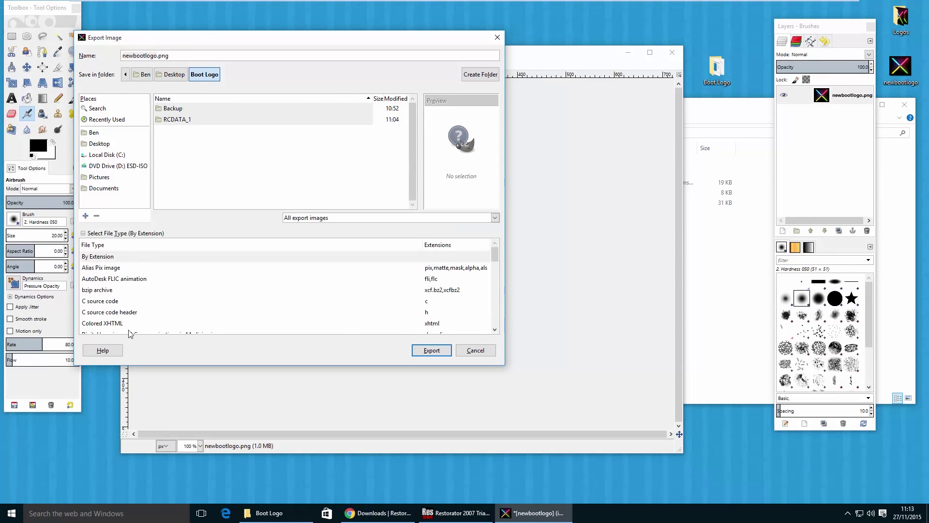
pyautogui.scroll(-10, 261, 296)
pyautogui.click(106, 287)
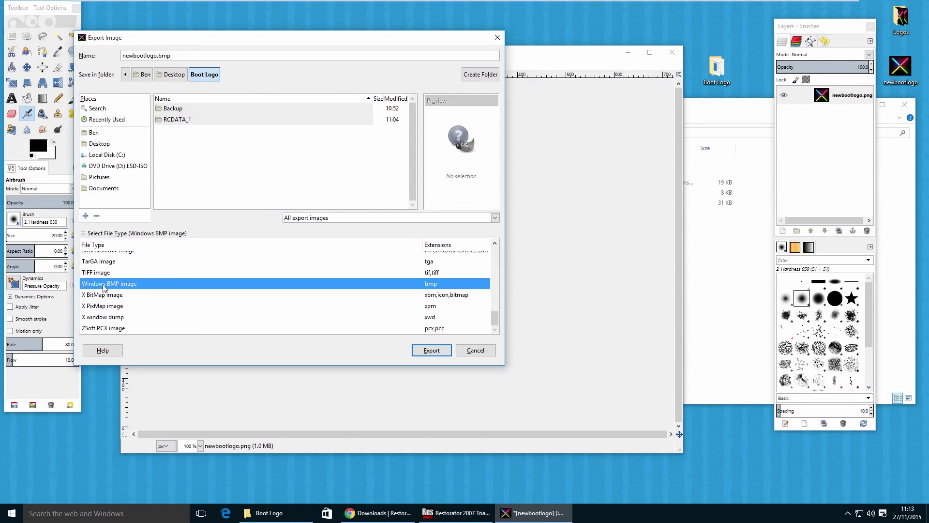
# Name the export winlogo5.bmp, export it with the default BMP options, and check the Boot Logo folder for the file.
pyautogui.doubleClick(134, 55)
pyautogui.press('BackSpace')
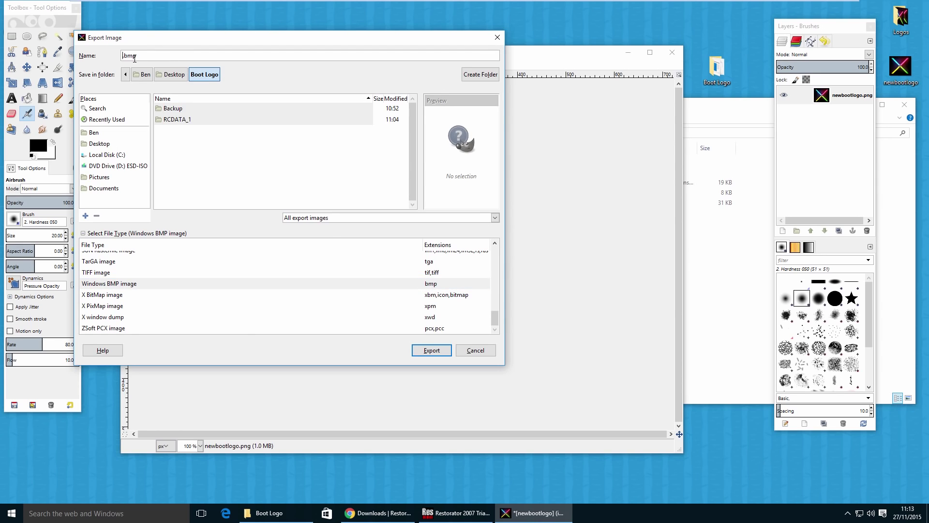
pyautogui.write('winlogo5')
pyautogui.click(432, 350)
pyautogui.click(468, 301)
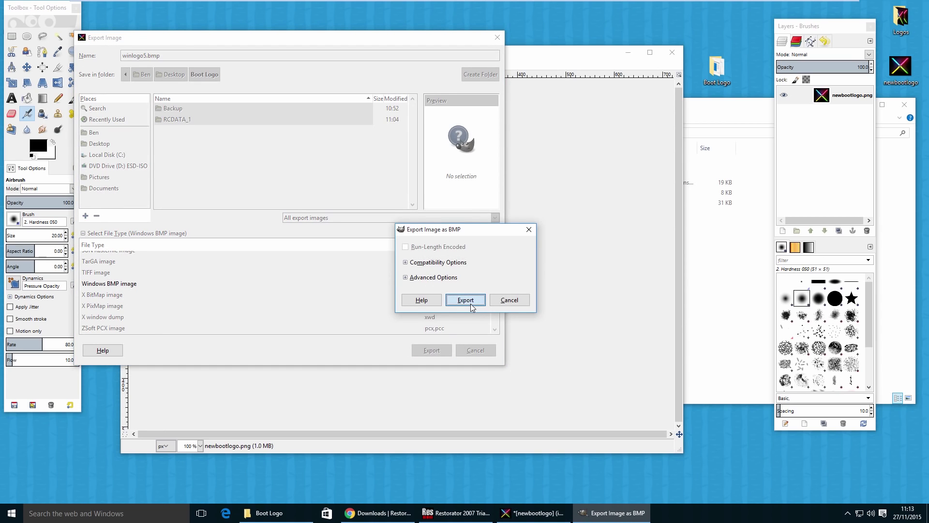
pyautogui.hotkey('alt', 'Tab')
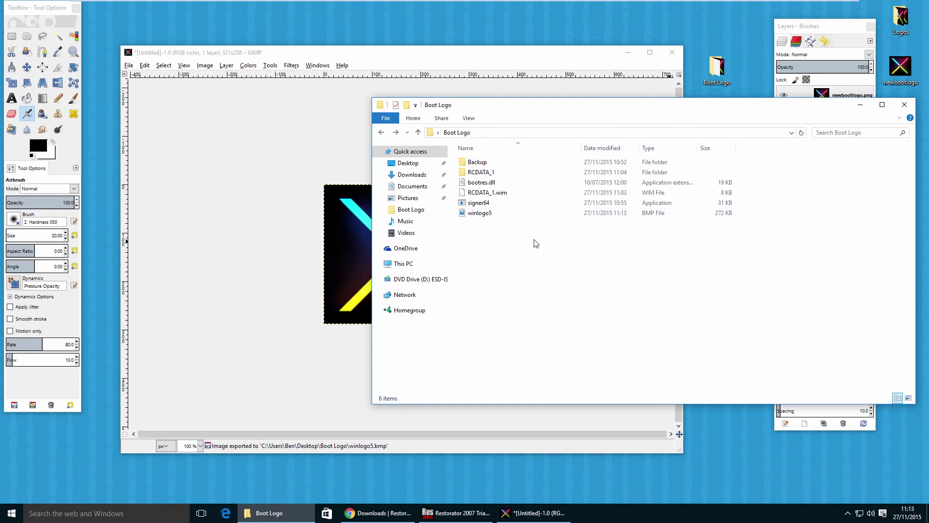
pyautogui.click(502, 216)
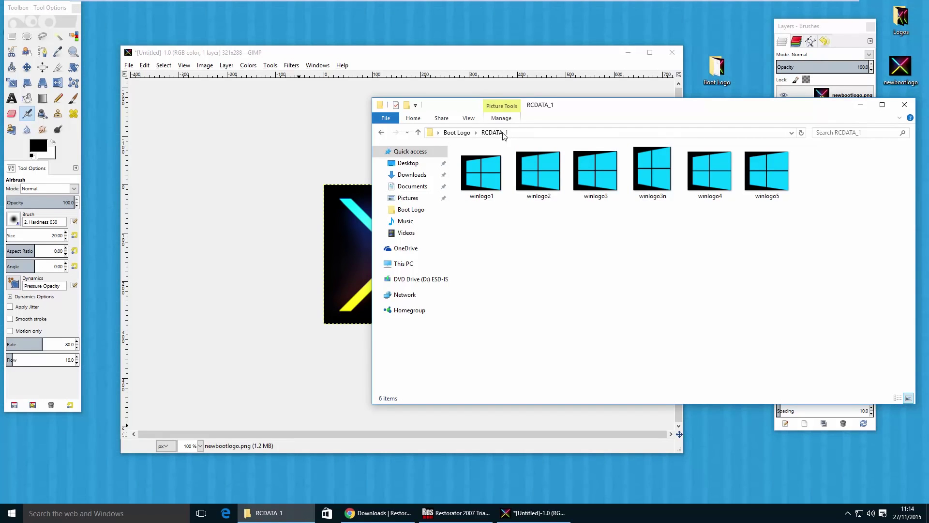
# Examine the dimensions of winlogo4 in the RCDATA_1 folder through its detailed properties.
pyautogui.rightClick(718, 192)
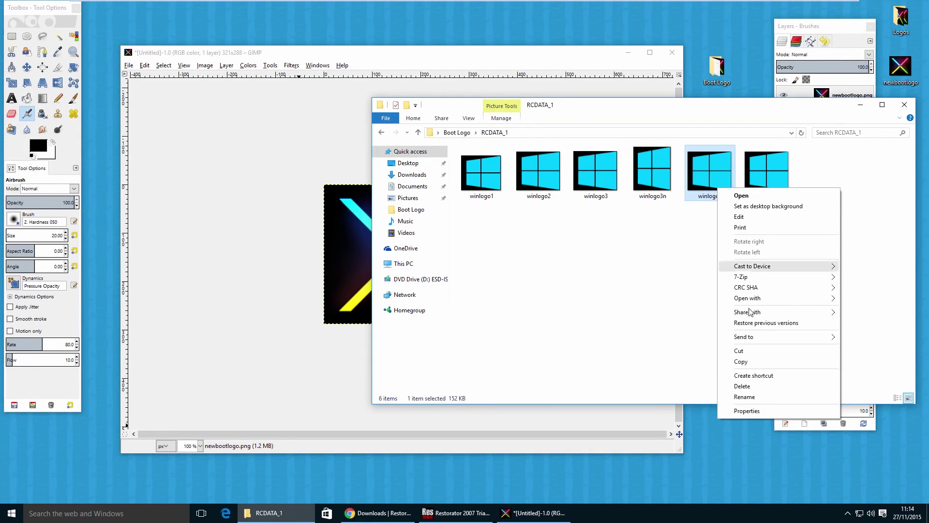
pyautogui.click(755, 411)
pyautogui.click(783, 212)
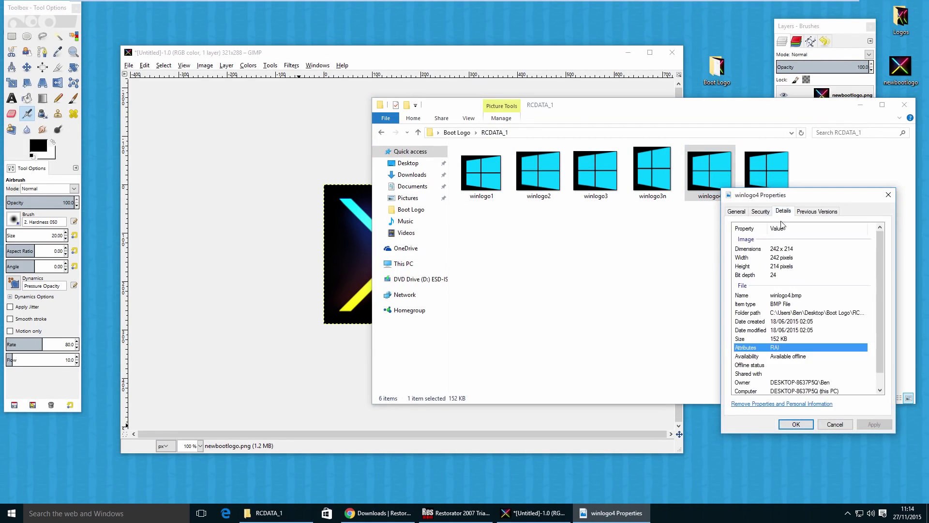
pyautogui.click(781, 249)
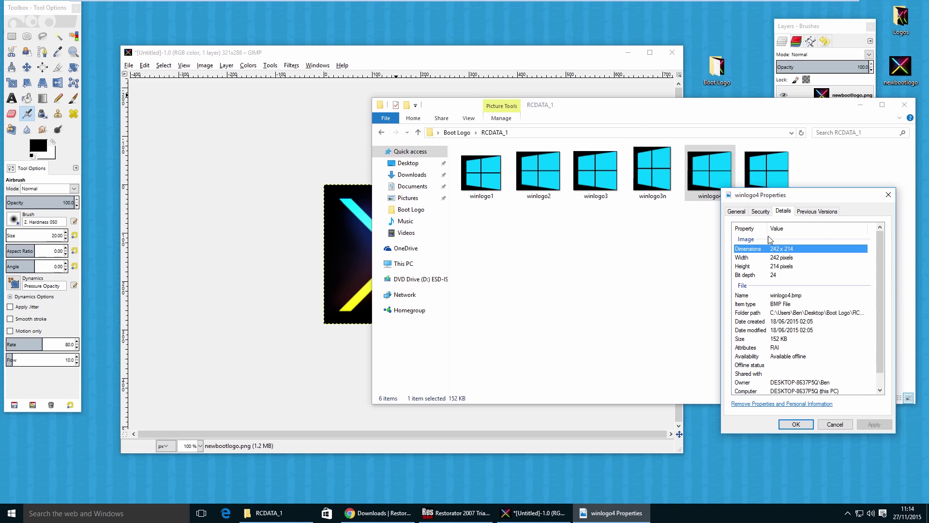
# Scale the newbootlogo image to 242 × 217 pixels, keeping its proportions.
pyautogui.click(204, 65)
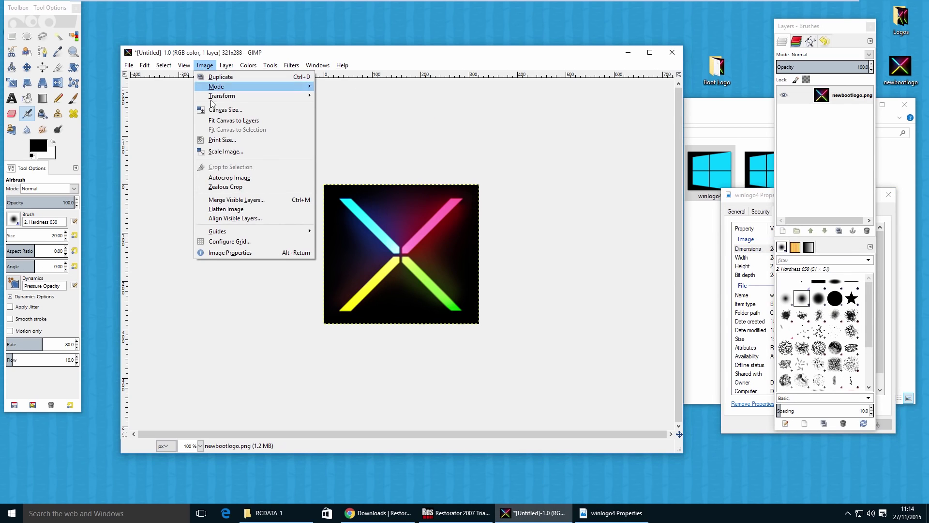
pyautogui.click(216, 154)
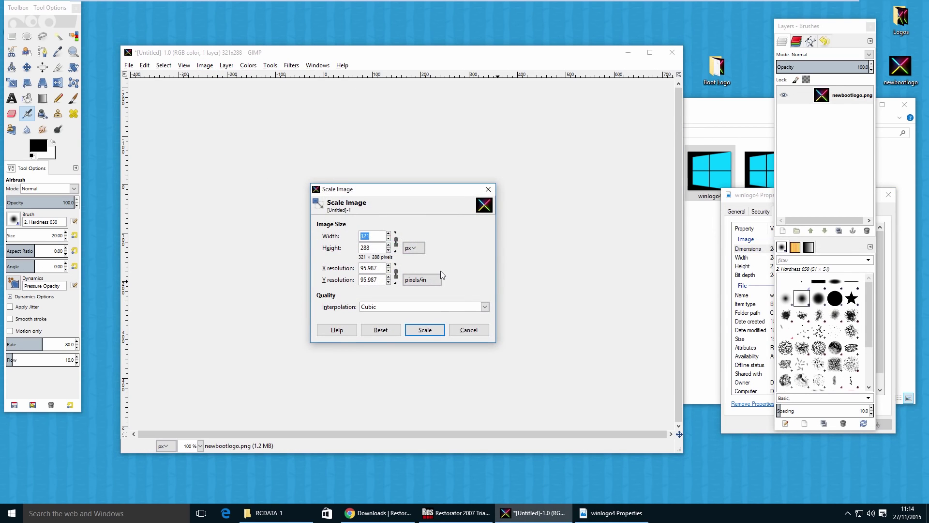
pyautogui.write('242')
pyautogui.click(382, 252)
pyautogui.click(425, 330)
# Export the scaled logo to the Boot Logo folder as winlogo4.bmp.
pyautogui.click(133, 65)
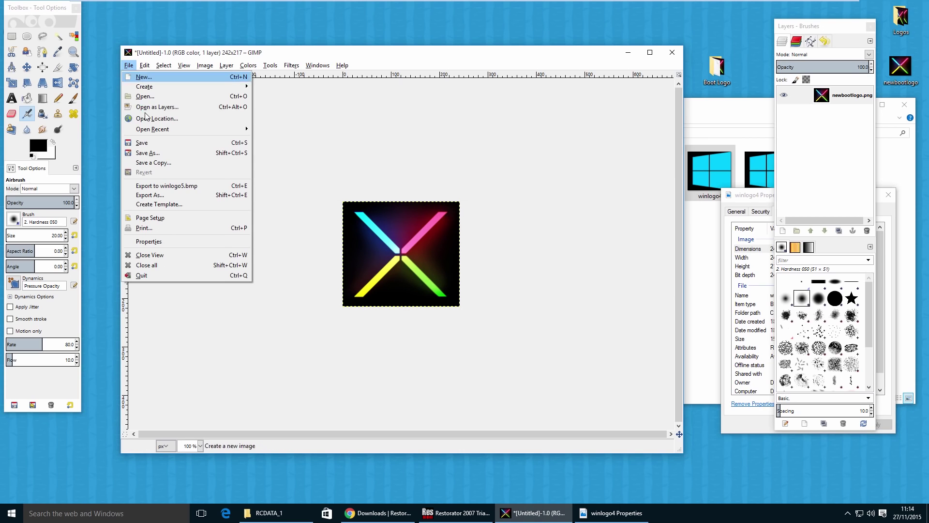
pyautogui.click(145, 191)
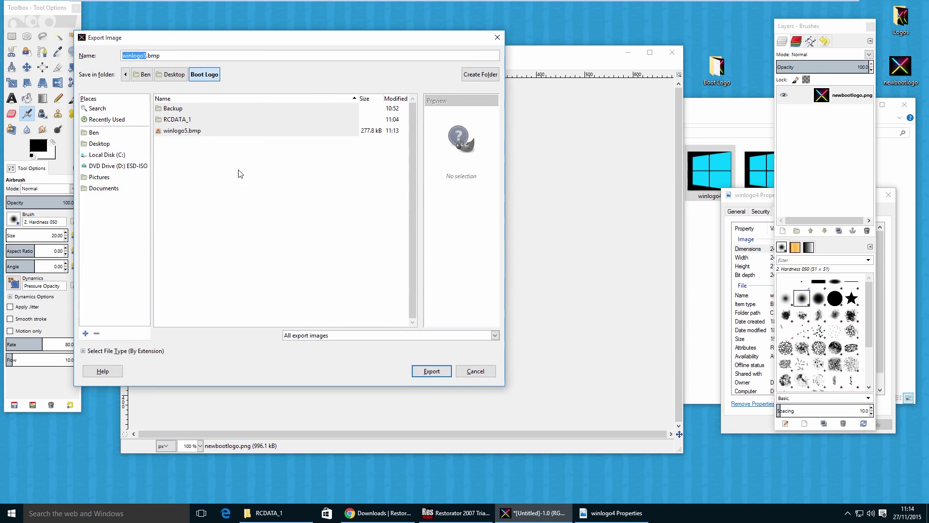
pyautogui.click(147, 57)
pyautogui.press('BackSpace')
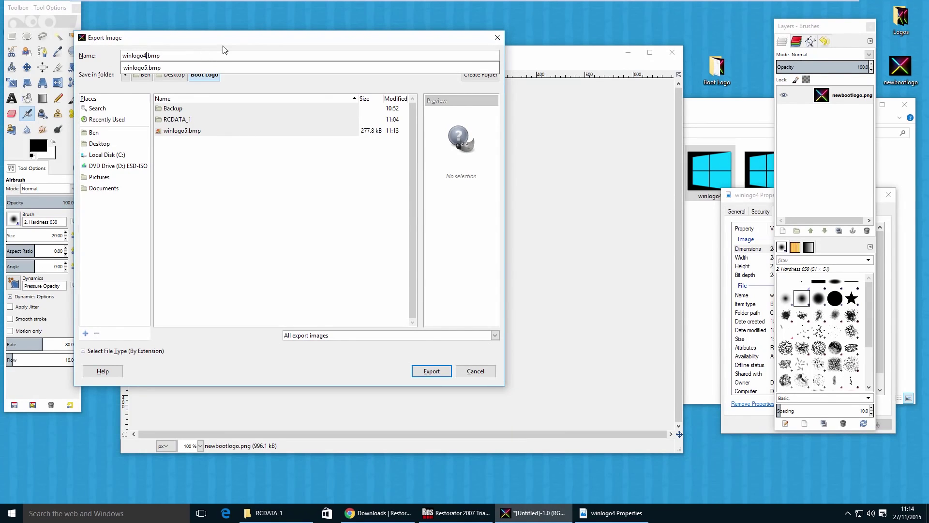
pyautogui.click(429, 372)
# Look through the original winlogo images in the RCDATA_1 folder that need matching replacements.
pyautogui.click(671, 184)
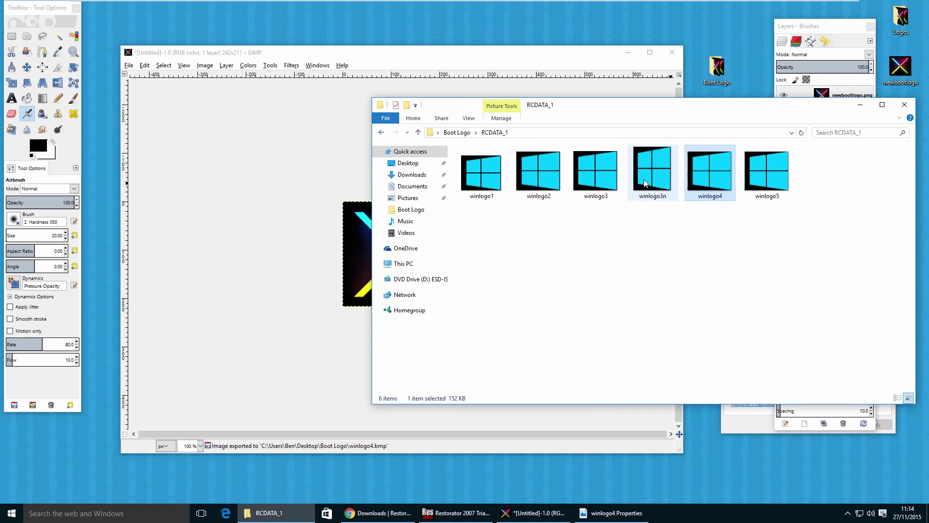
pyautogui.click(653, 171)
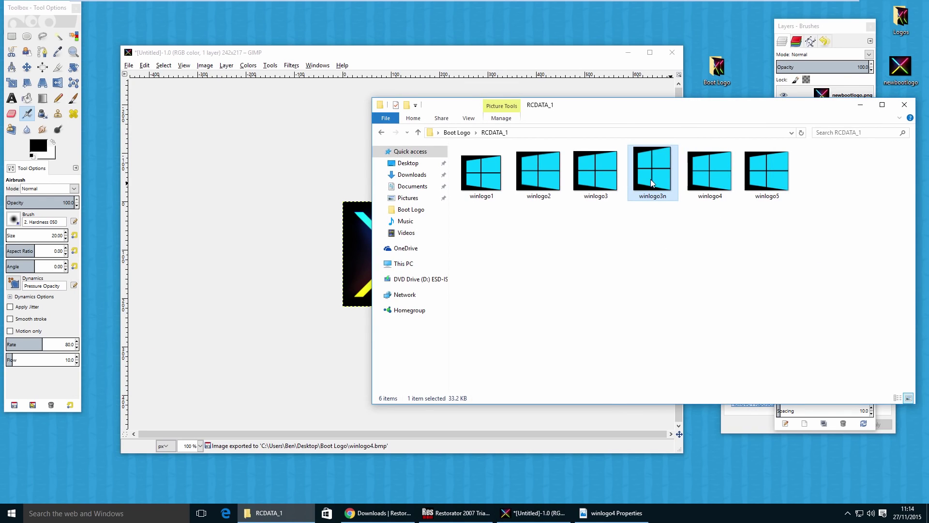
pyautogui.click(606, 181)
pyautogui.click(546, 196)
pyautogui.click(493, 198)
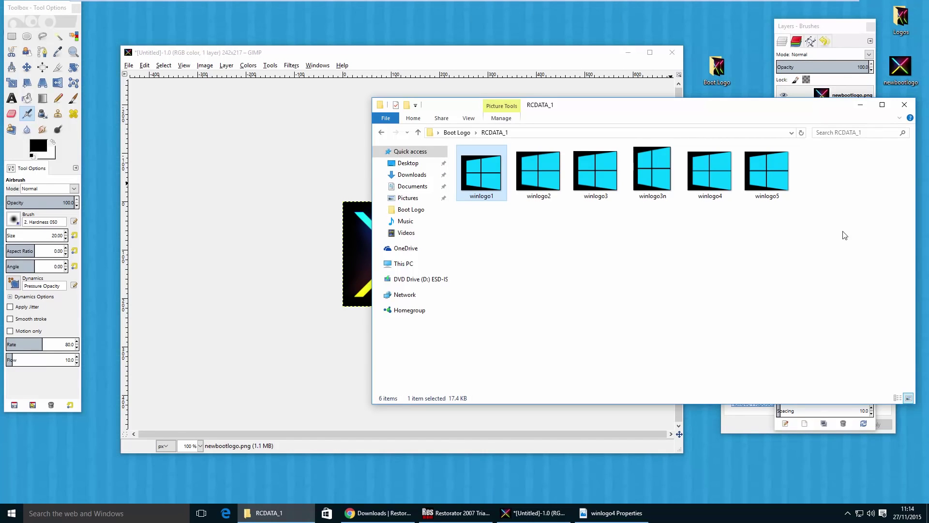
pyautogui.moveTo(844, 235); pyautogui.dragTo(487, 181)
# Go up to the Boot Logo folder and review the replacement winlogo bitmaps.
pyautogui.press('BackSpace')
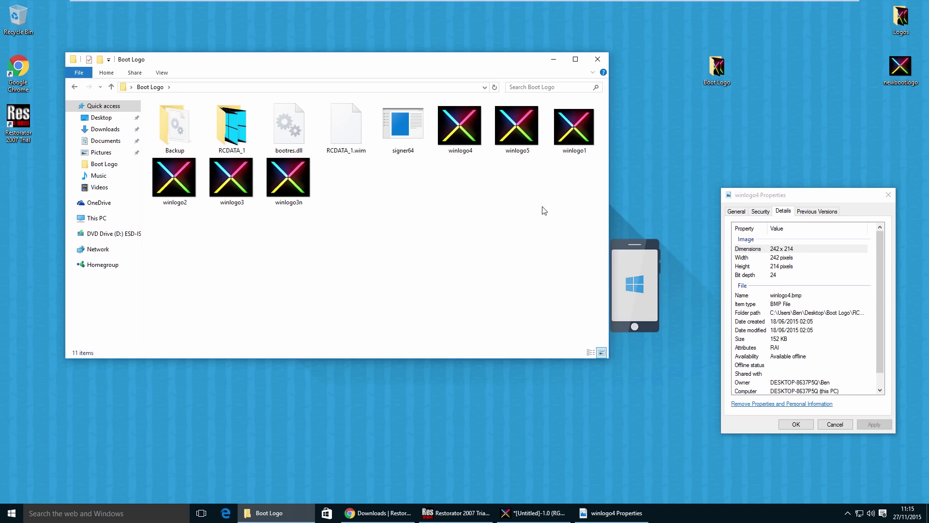
pyautogui.moveTo(353, 216); pyautogui.dragTo(173, 174)
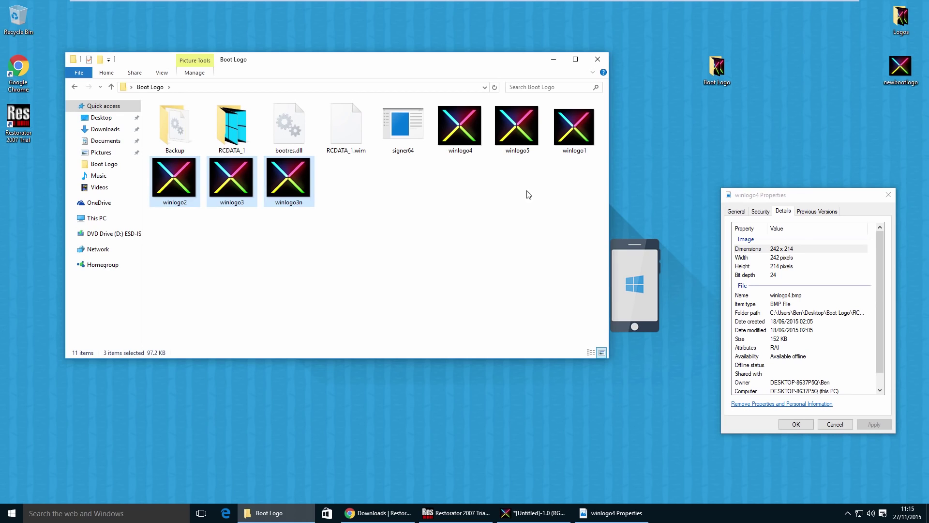
pyautogui.moveTo(600, 171); pyautogui.dragTo(463, 119)
pyautogui.click(439, 204)
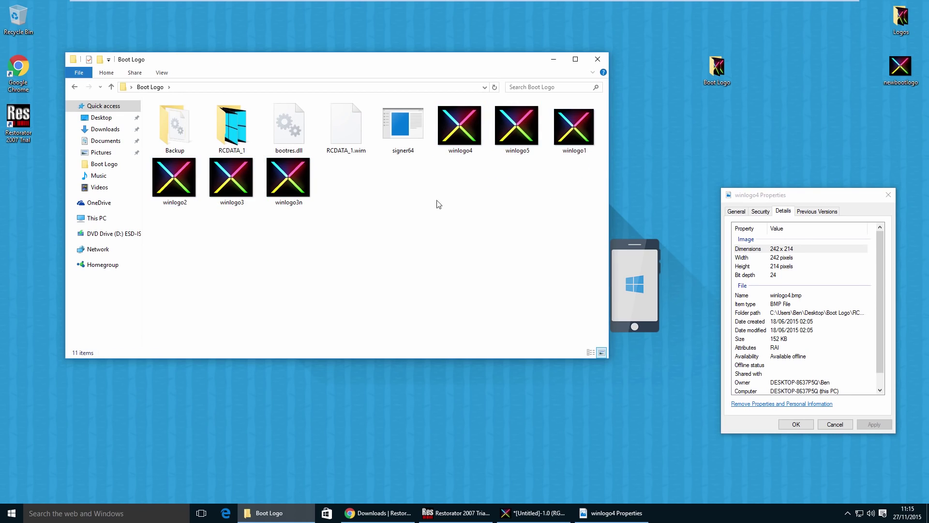
# Open RCDATA_1.wim as an archive in 7-Zip and place its window so the Boot Logo folder's images stay accessible.
pyautogui.click(351, 132)
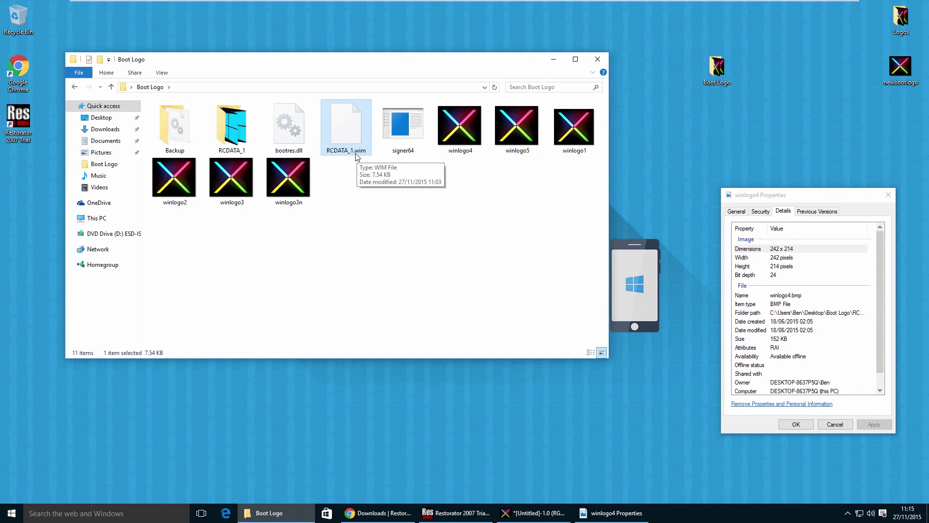
pyautogui.rightClick(350, 121)
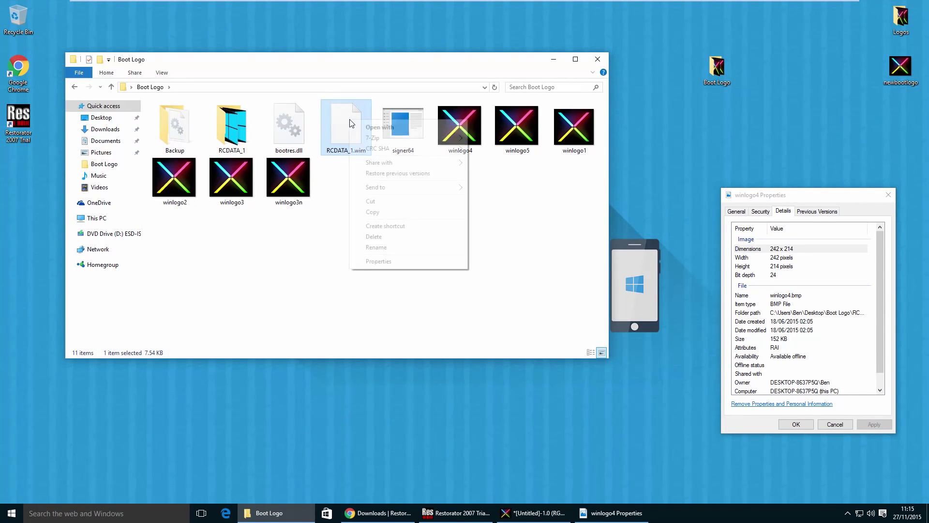
pyautogui.moveTo(370, 140)
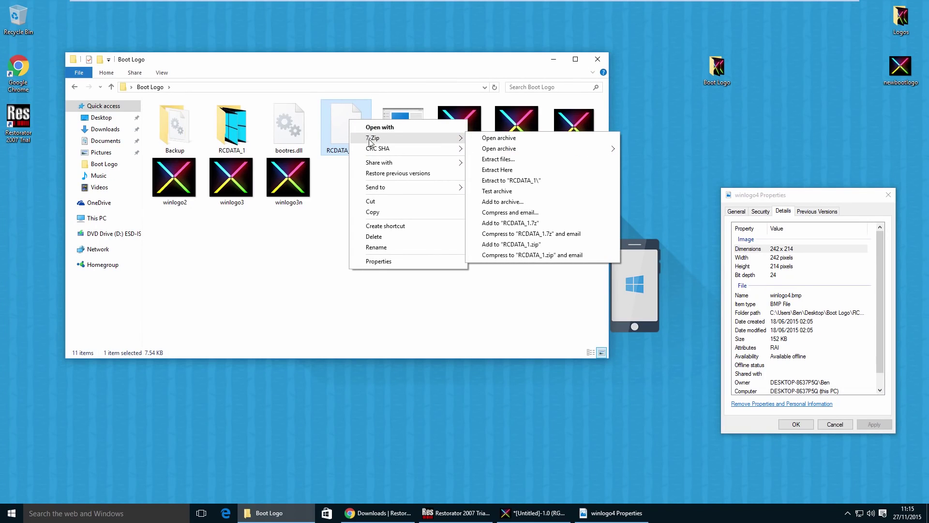
pyautogui.click(484, 140)
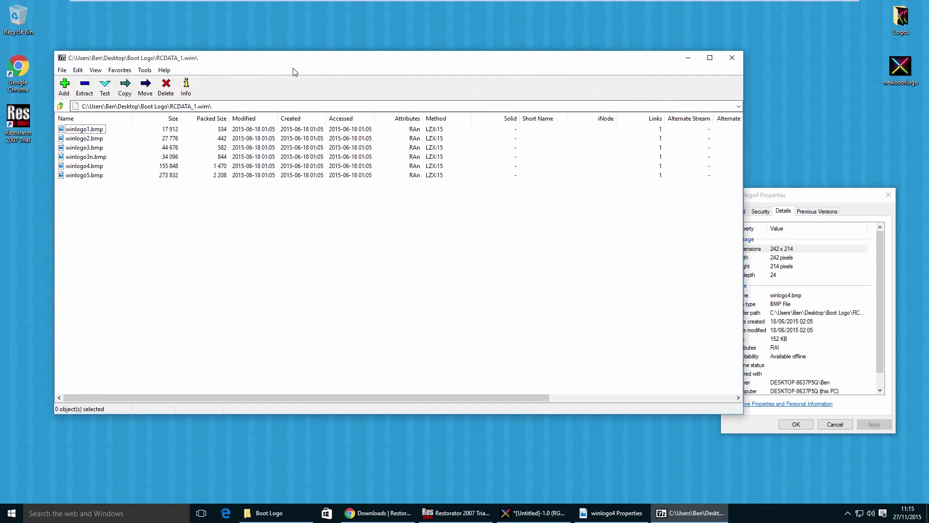
pyautogui.moveTo(298, 63); pyautogui.dragTo(581, 184)
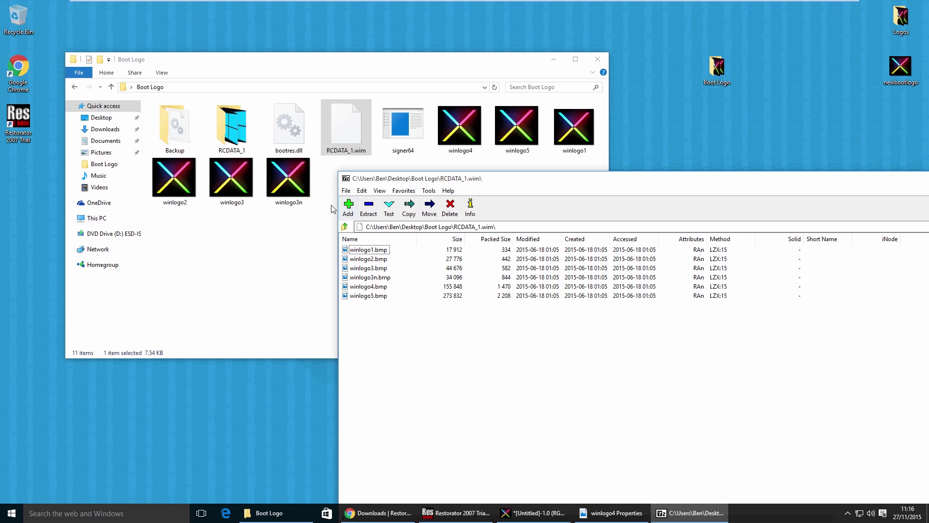
# Copy all six replacement winlogo bitmaps from the Boot Logo folder into the RCDATA_1.wim archive, overwriting the originals.
pyautogui.click(270, 187)
pyautogui.keyDown('shift'); pyautogui.click(456, 129); pyautogui.keyUp('shift')
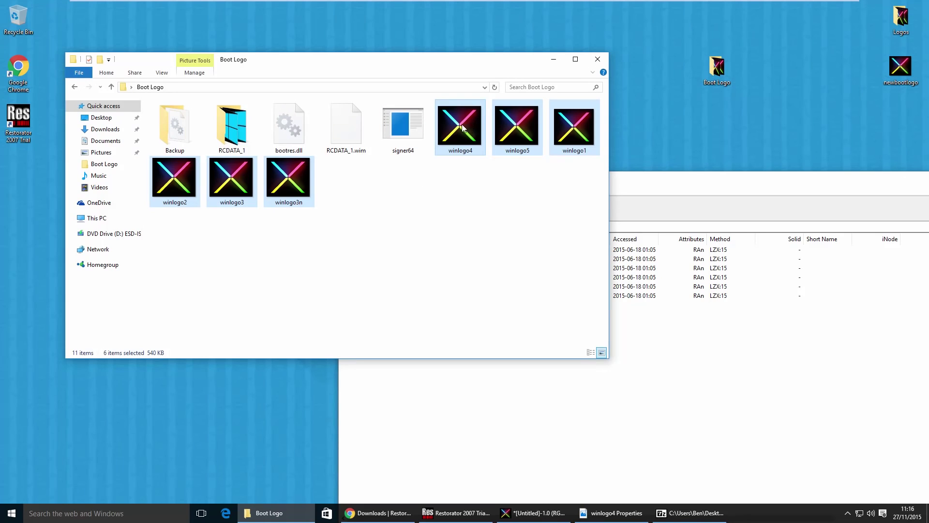
pyautogui.moveTo(463, 127); pyautogui.dragTo(688, 371)
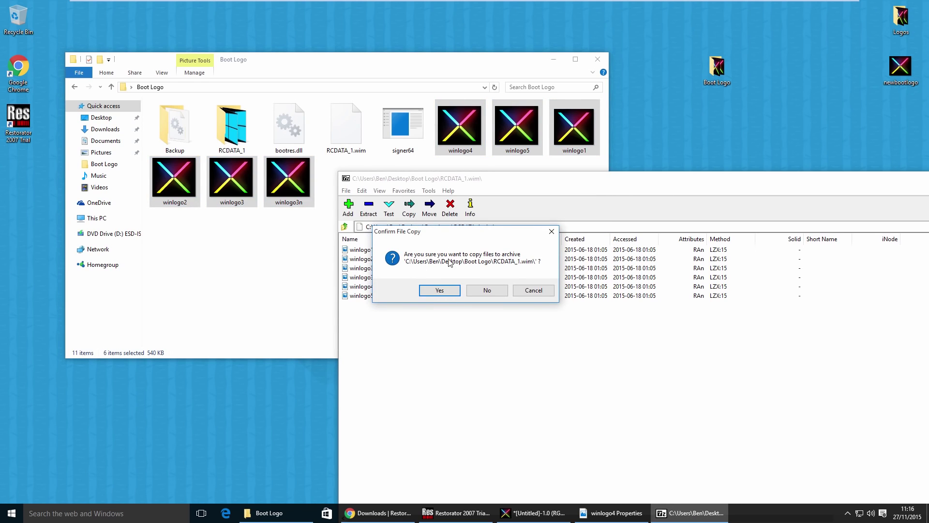
pyautogui.click(439, 290)
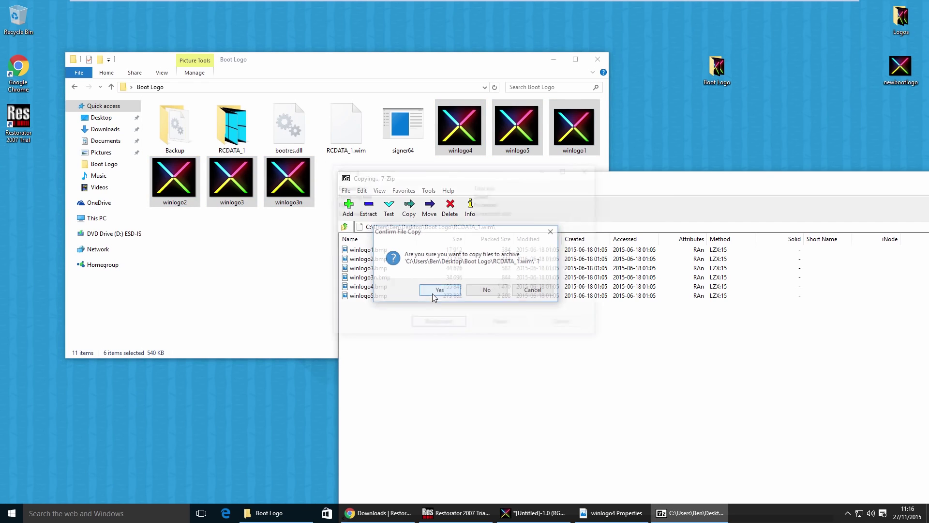
# Check the six bitmaps inside the RCDATA_1.wim archive and close the archive window.
pyautogui.moveTo(395, 320); pyautogui.dragTo(367, 320)
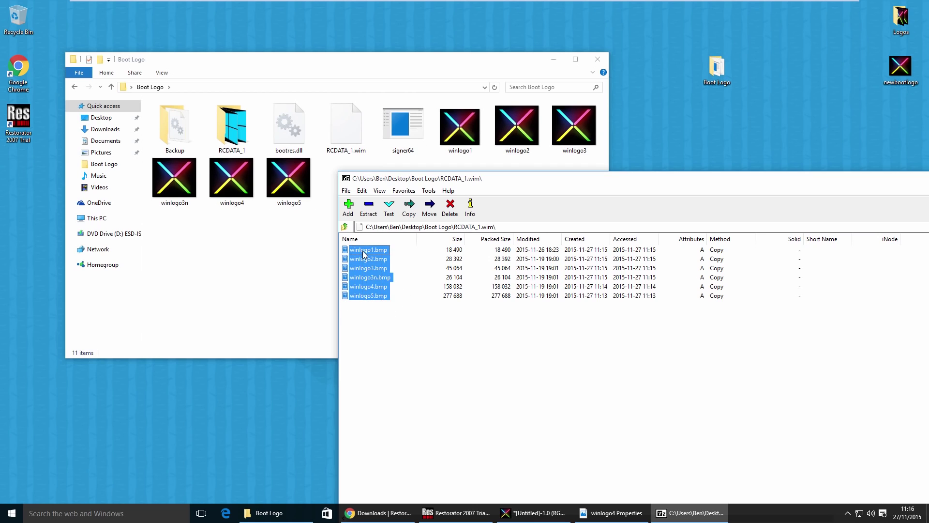
pyautogui.click(382, 313)
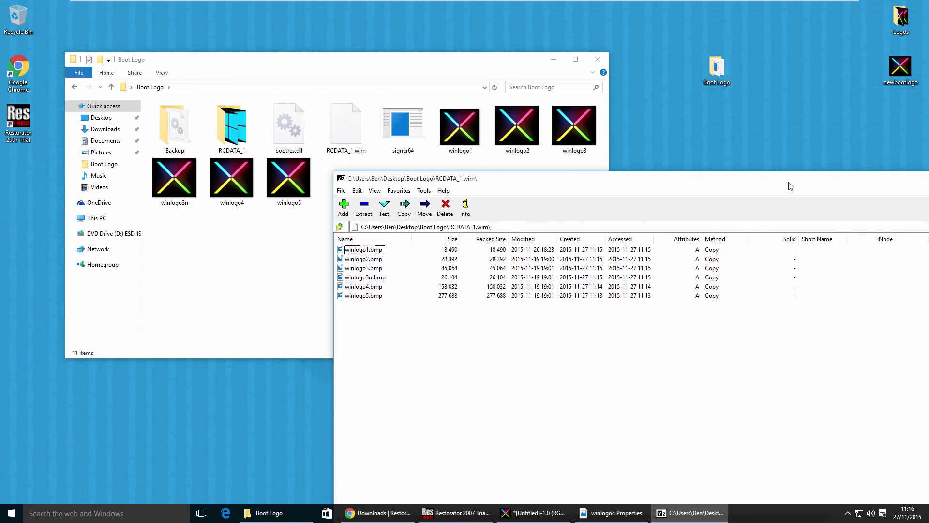
pyautogui.moveTo(790, 181); pyautogui.dragTo(593, 94)
pyautogui.click(820, 101)
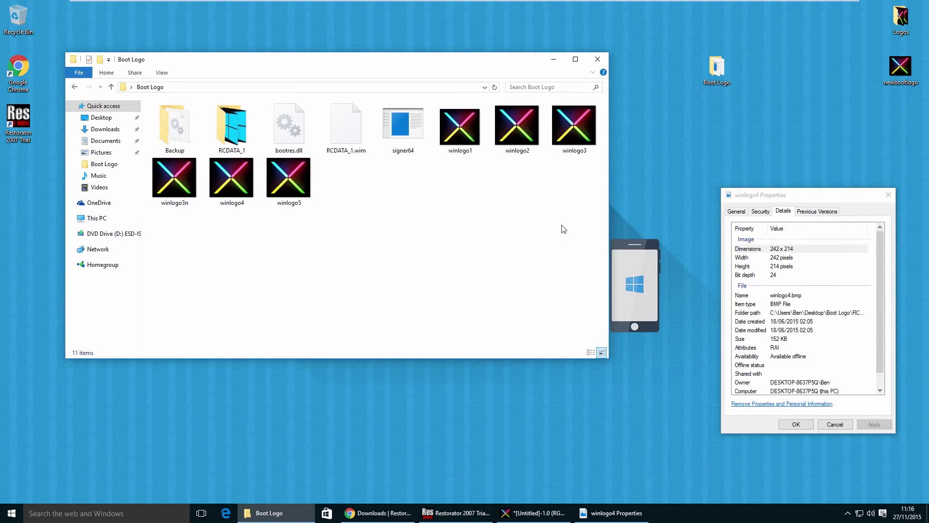
# Switch to Restorator and start assigning a replacement file to RCData resource 1 of bootres.dll.
pyautogui.click(455, 514)
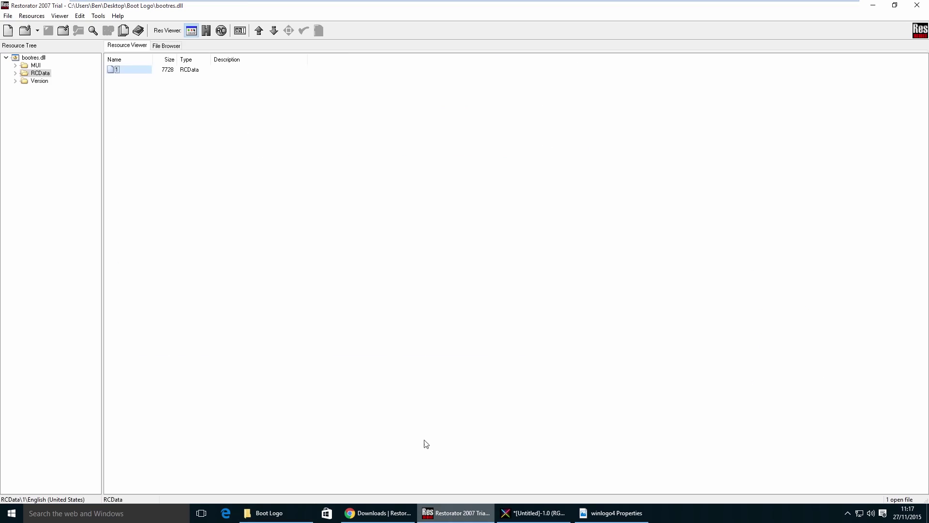
pyautogui.click(116, 71)
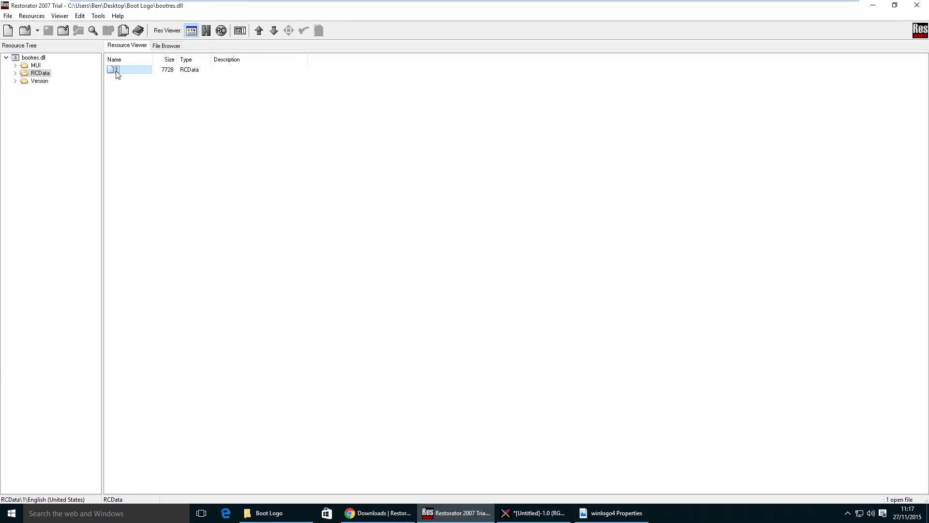
pyautogui.rightClick(126, 71)
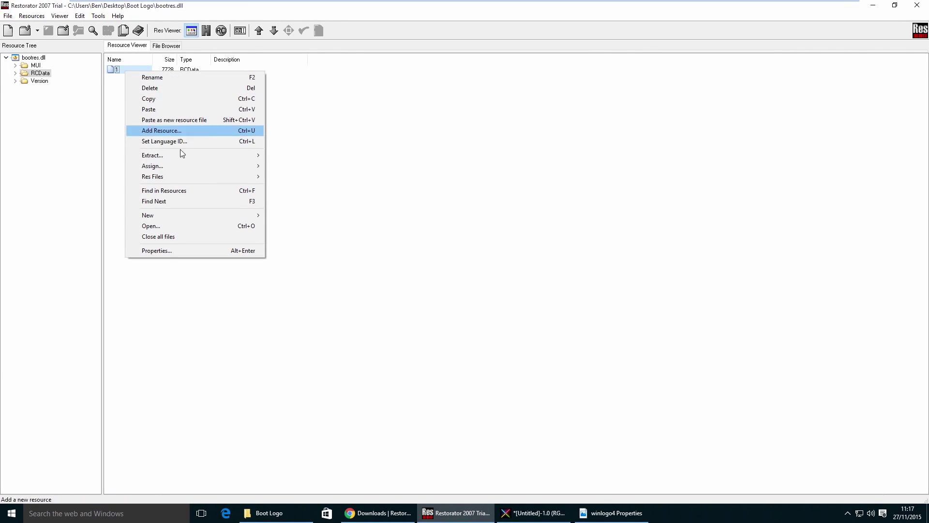
pyautogui.moveTo(176, 165)
pyautogui.click(293, 166)
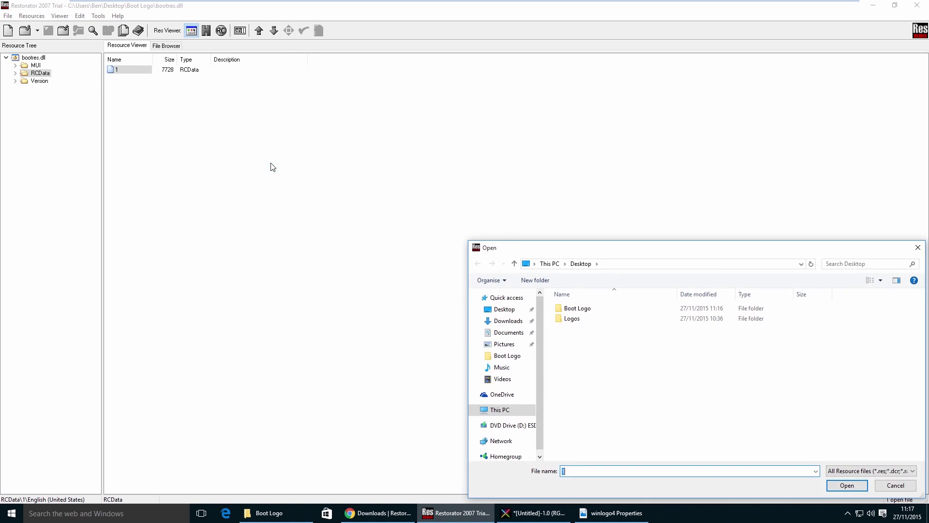
# List all file types in the desktop's Boot Logo folder and assign RCDATA_1.wim to the resource.
pyautogui.moveTo(560, 247); pyautogui.dragTo(398, 141)
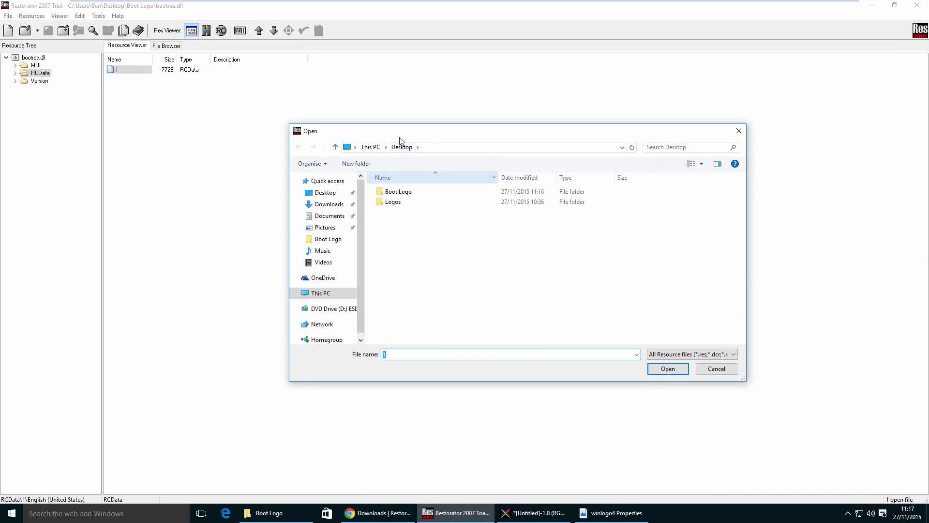
pyautogui.doubleClick(394, 194)
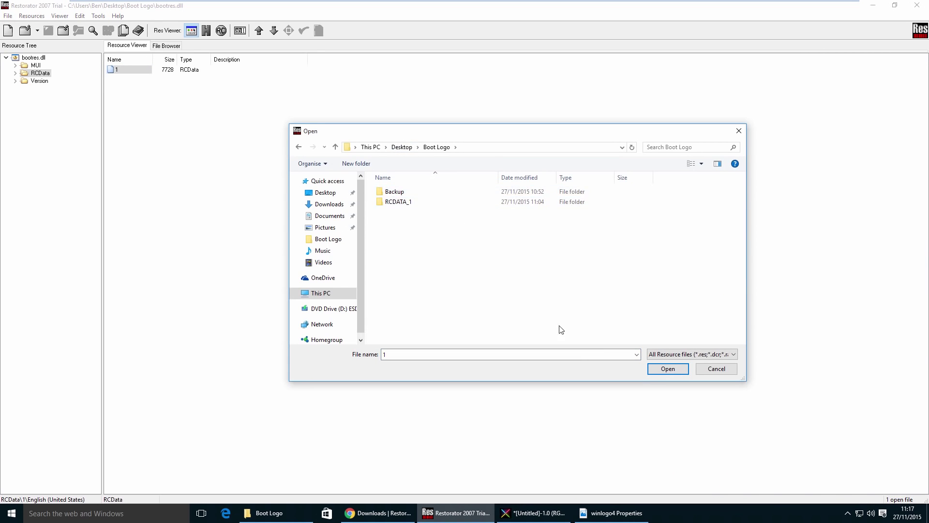
pyautogui.click(678, 354)
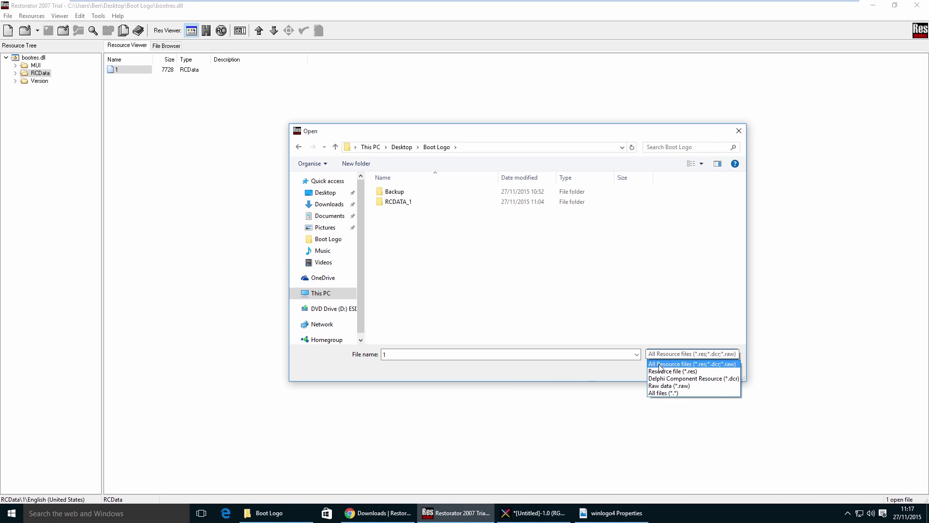
pyautogui.click(675, 391)
pyautogui.click(388, 222)
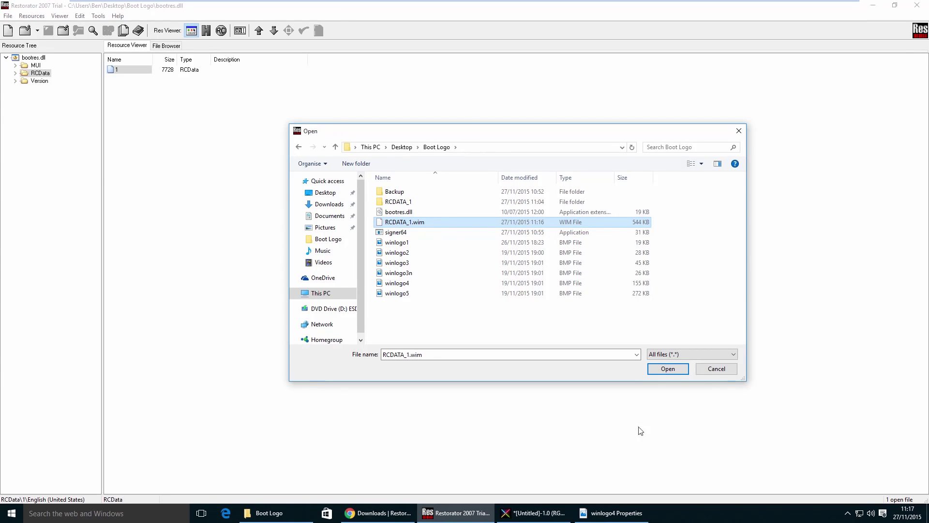
pyautogui.click(667, 369)
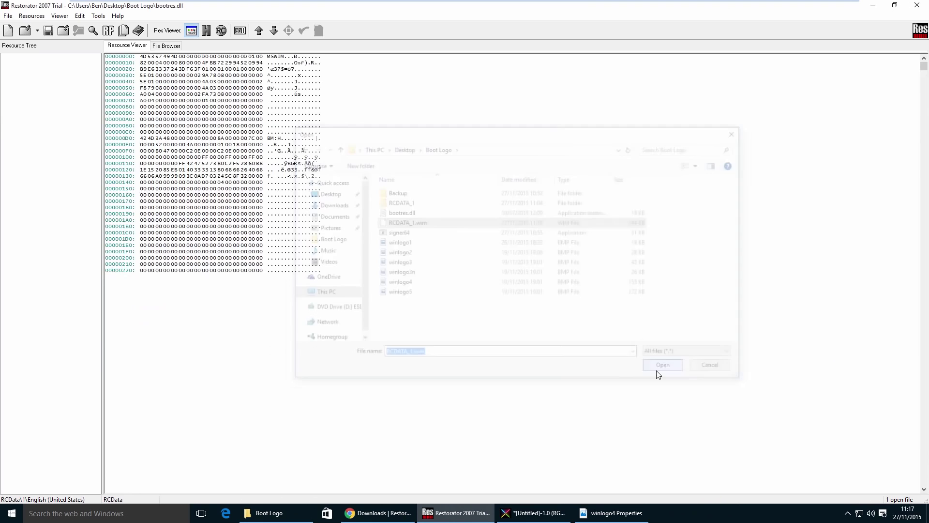
# Save the modified bootres.dll, accept the demo version notice, and close Restorator.
pyautogui.click(9, 16)
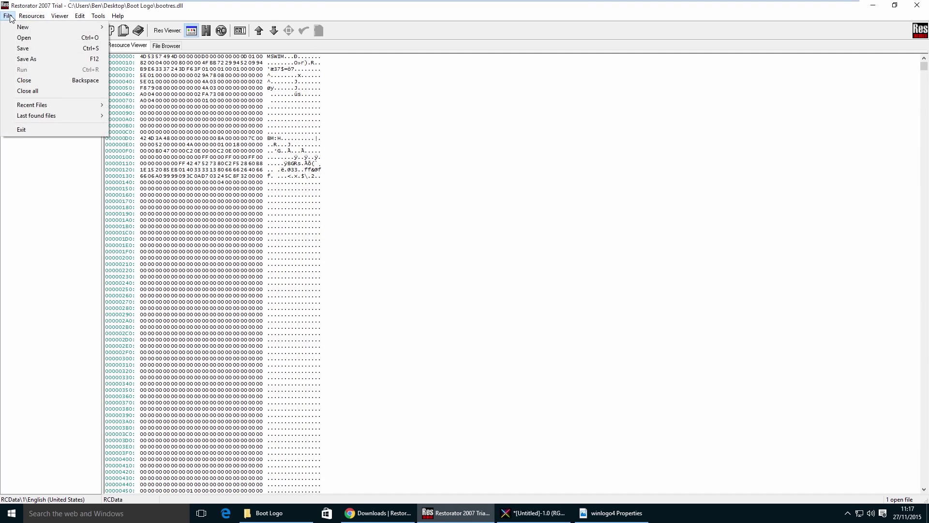
pyautogui.click(23, 49)
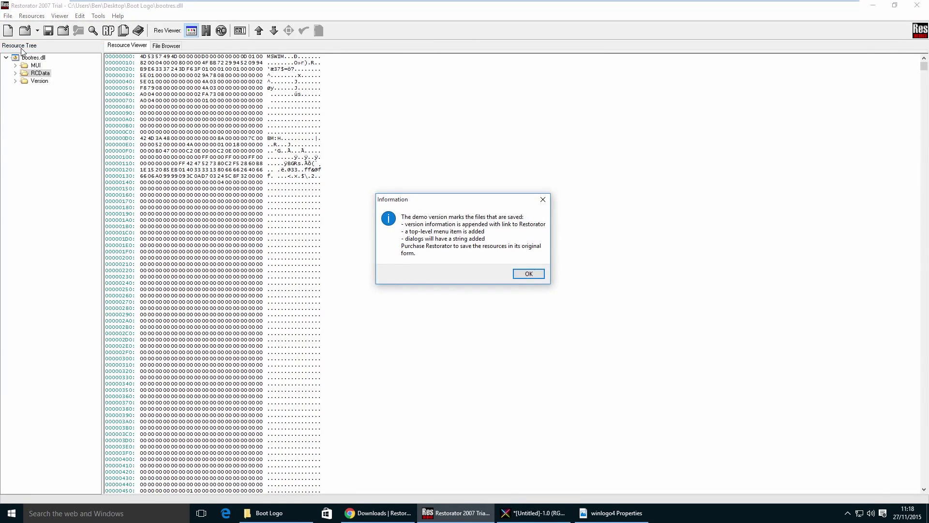
pyautogui.click(518, 275)
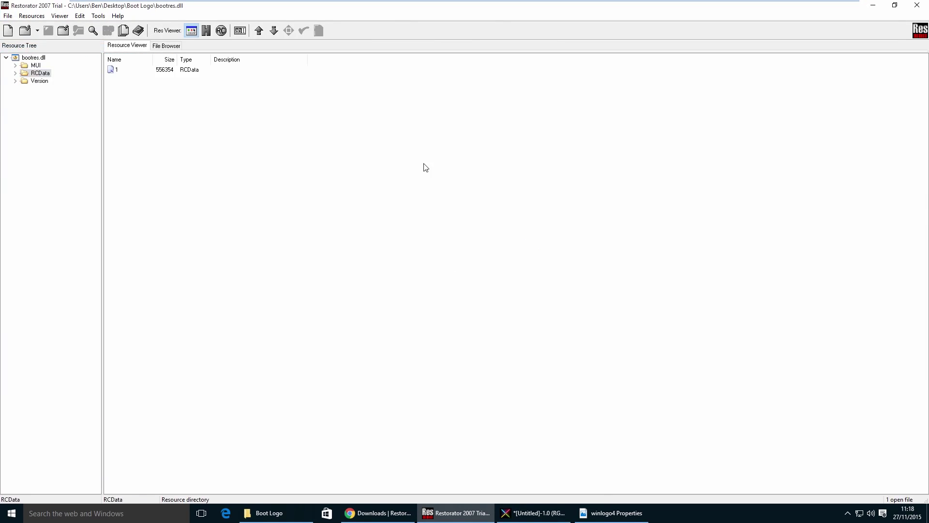
pyautogui.click(917, 6)
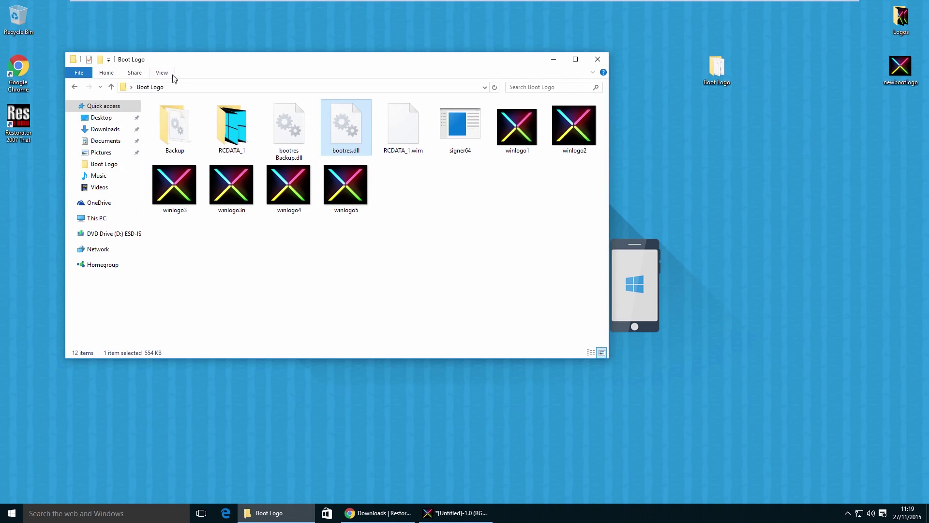
# Open an administrator command prompt in the Boot Logo folder and allow it to make changes to the PC.
pyautogui.click(80, 73)
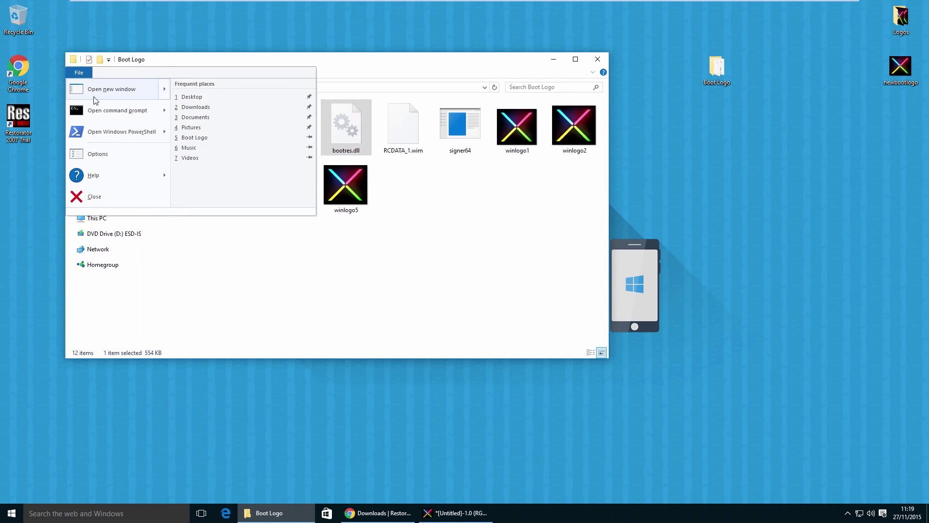
pyautogui.moveTo(102, 112)
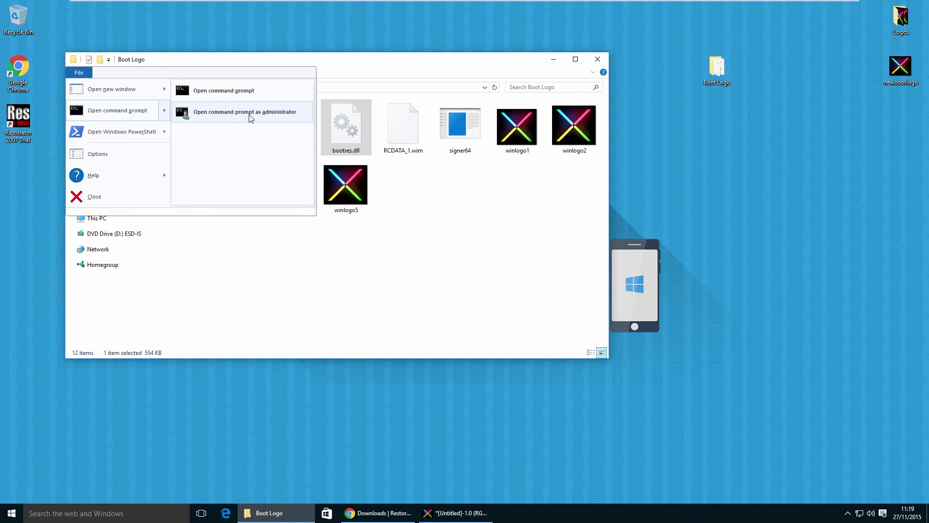
pyautogui.click(297, 111)
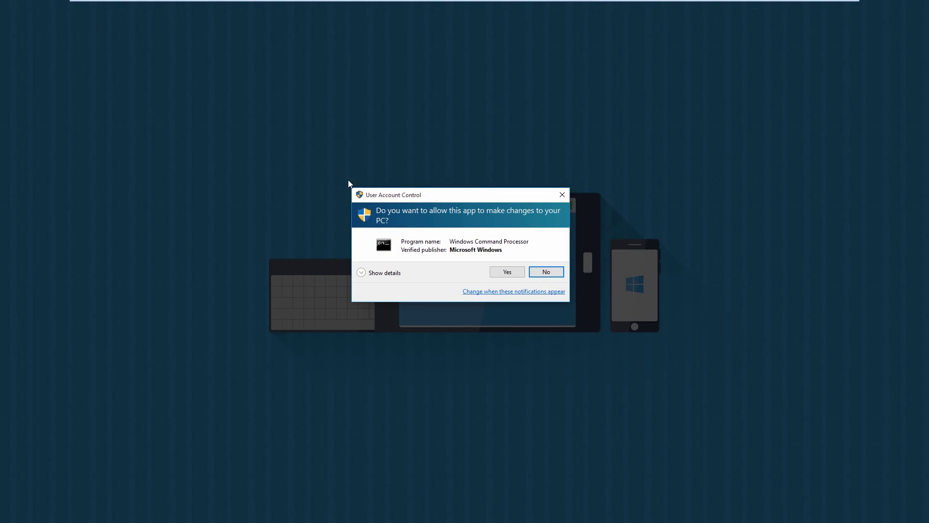
pyautogui.click(509, 271)
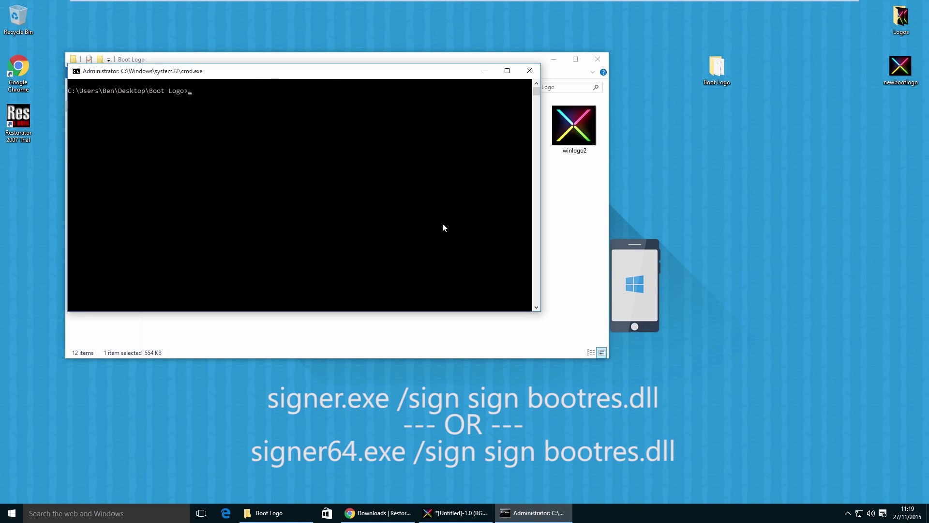
# Sign the modified DLL with "signer64.exe /sign sign bootres.dll", accepting the certificate installation, and close the command prompt.
pyautogui.write('signer64.exe /sign sign bootres.dll')
pyautogui.moveTo(269, 75); pyautogui.dragTo(324, 208)
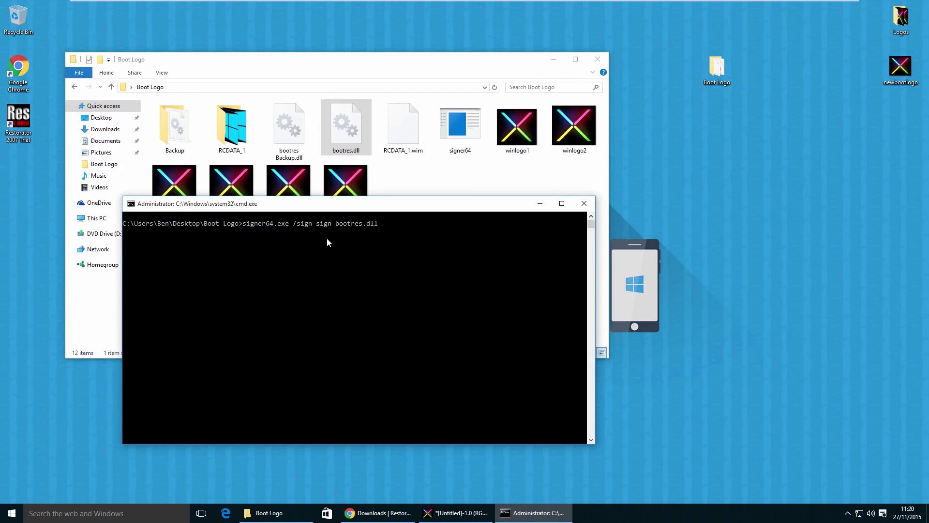
pyautogui.press('Return')
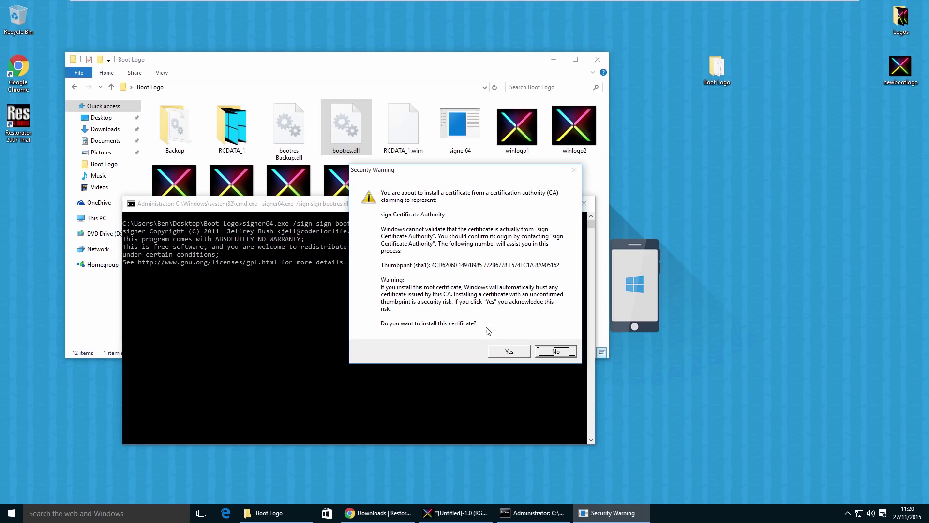
pyautogui.click(516, 354)
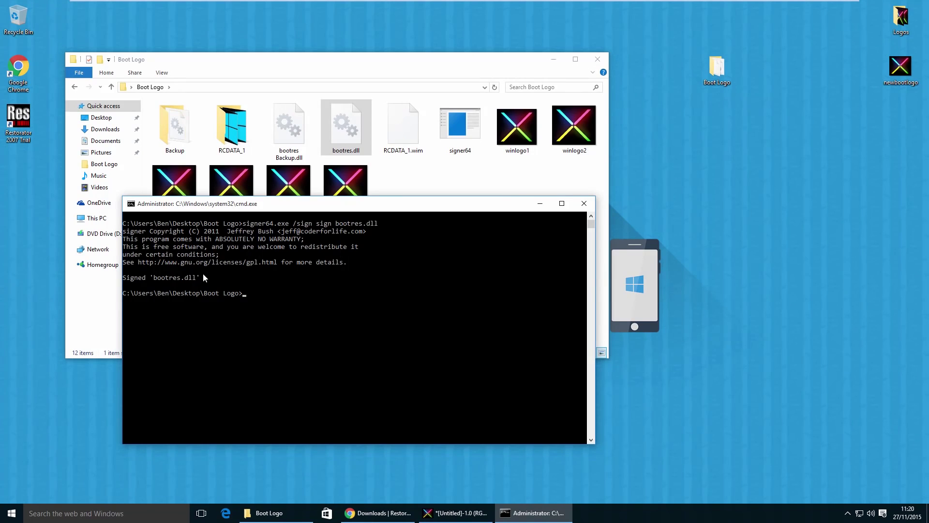
pyautogui.click(584, 203)
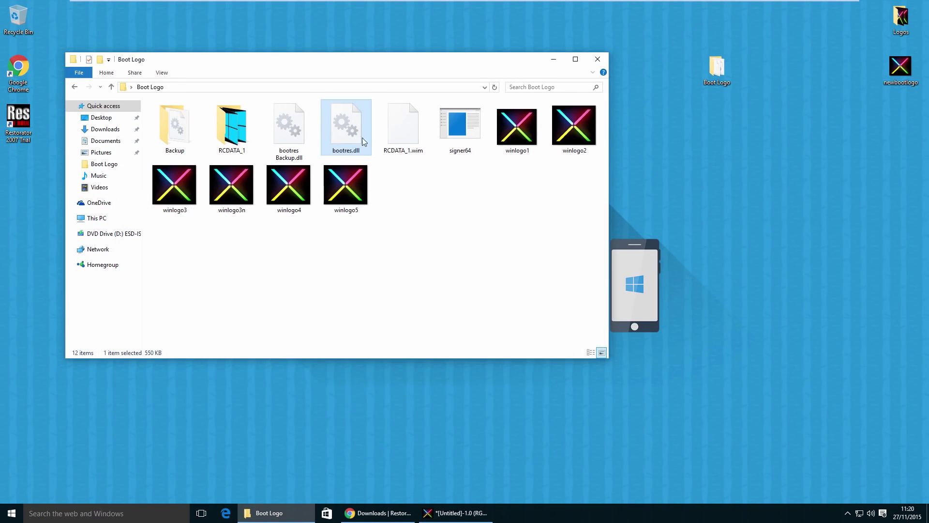
# Copy the signed bootres.dll from the Boot Logo folder.
pyautogui.rightClick(346, 131)
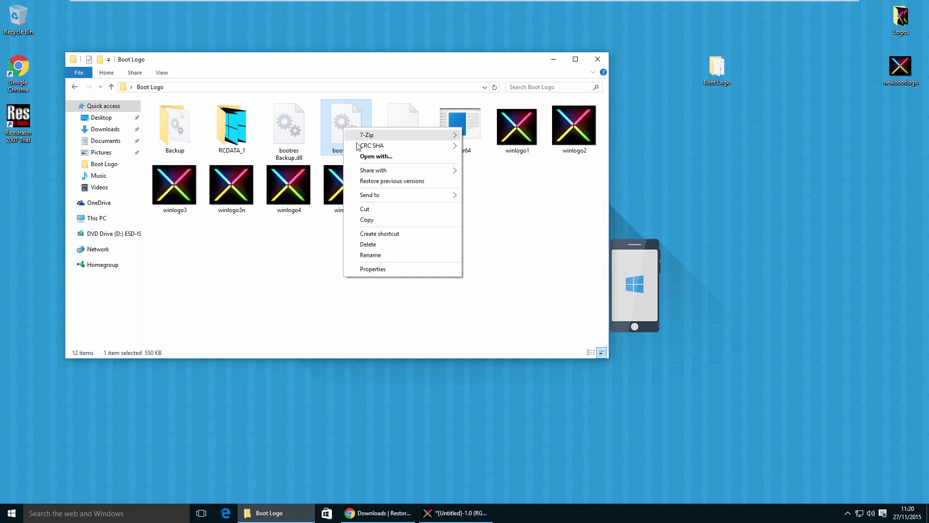
pyautogui.click(375, 219)
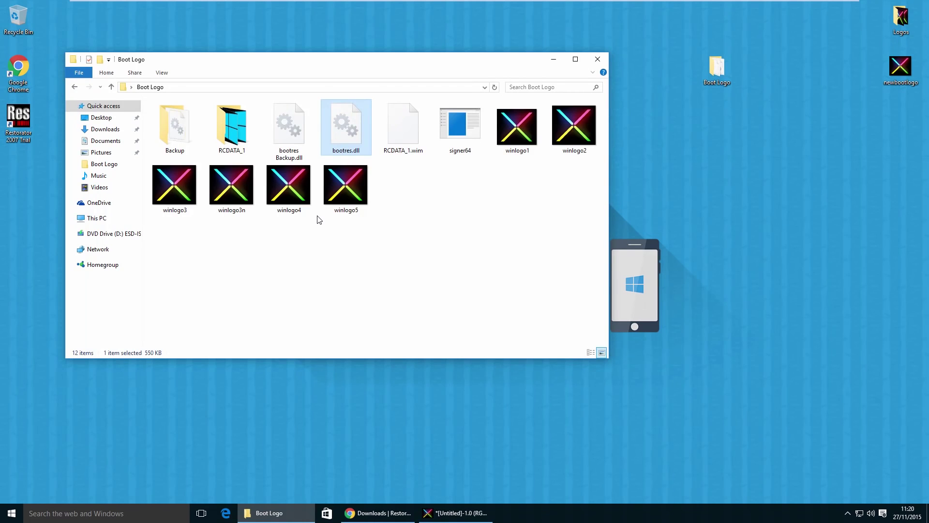
pyautogui.rightClick(349, 128)
pyautogui.click(371, 218)
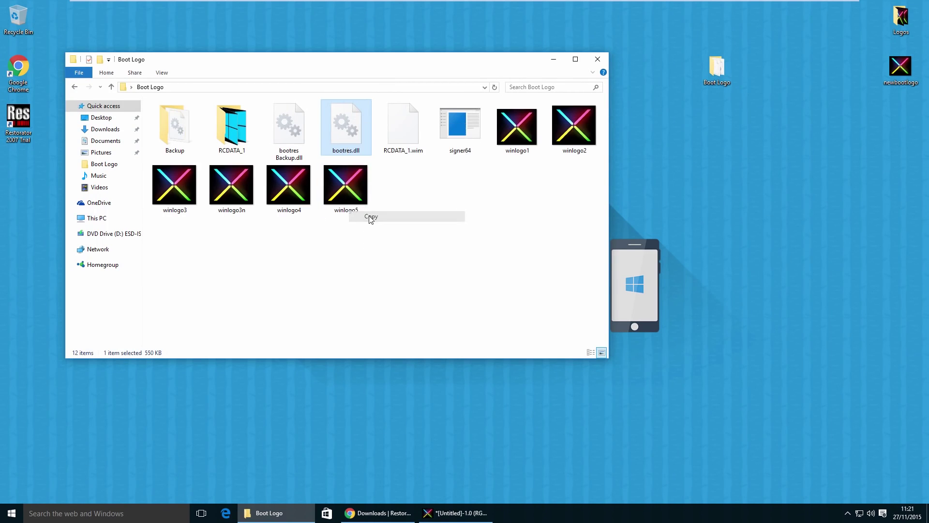
# Open the Windows\Boot\Resources folder on Local Disk (C:).
pyautogui.click(99, 218)
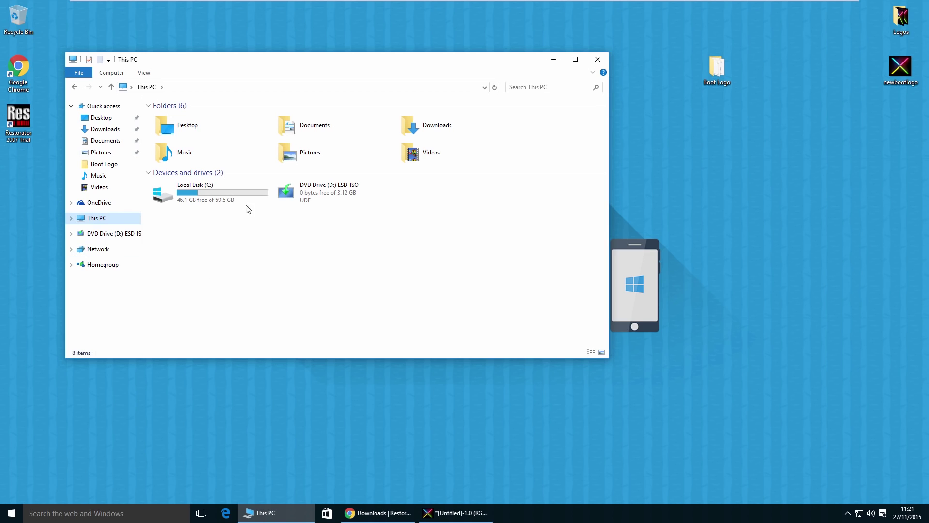
pyautogui.doubleClick(236, 195)
pyautogui.click(177, 181)
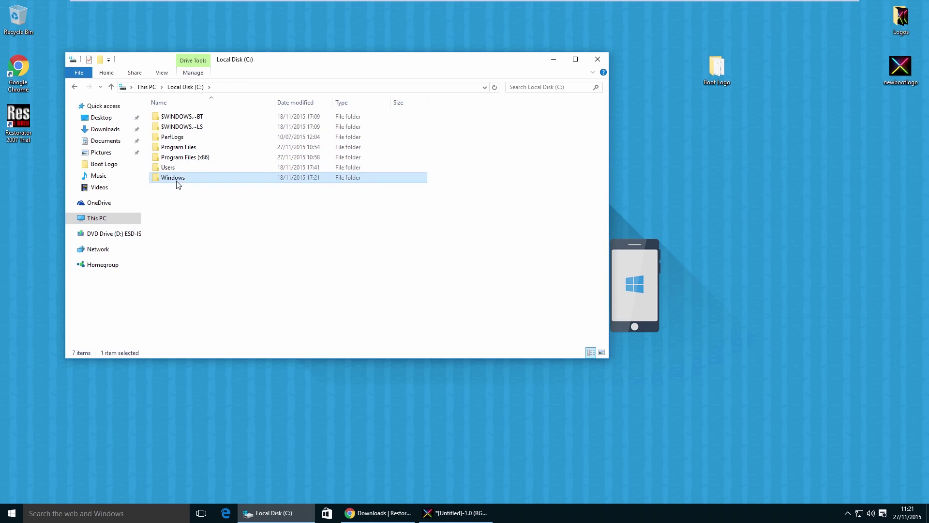
pyautogui.doubleClick(177, 181)
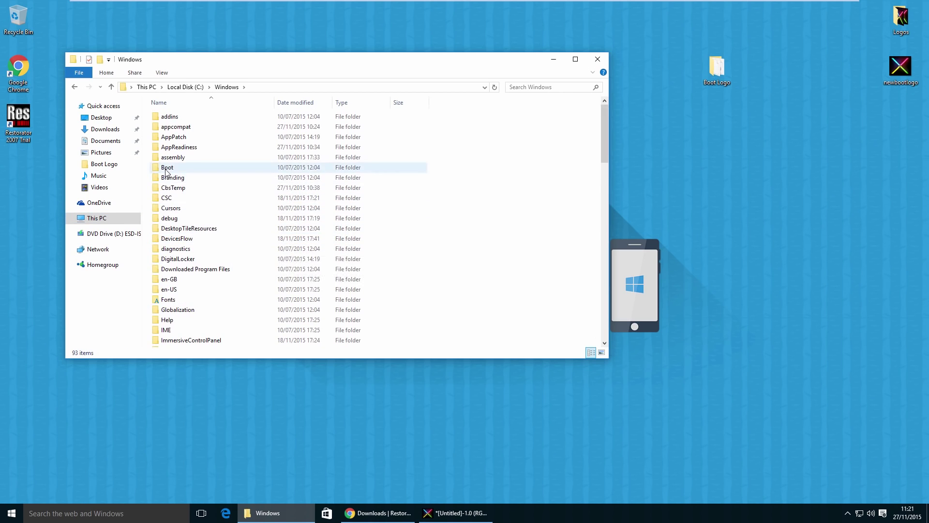
pyautogui.doubleClick(167, 168)
pyautogui.click(186, 157)
pyautogui.doubleClick(186, 158)
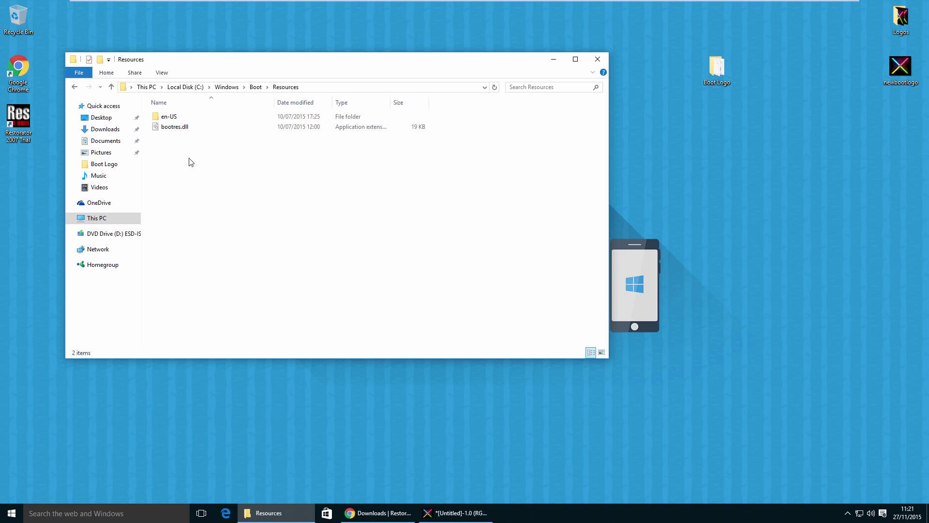
# Paste the signed bootres.dll into the Resources folder, replacing the existing file, and close the folder window.
pyautogui.rightClick(228, 200)
pyautogui.click(253, 266)
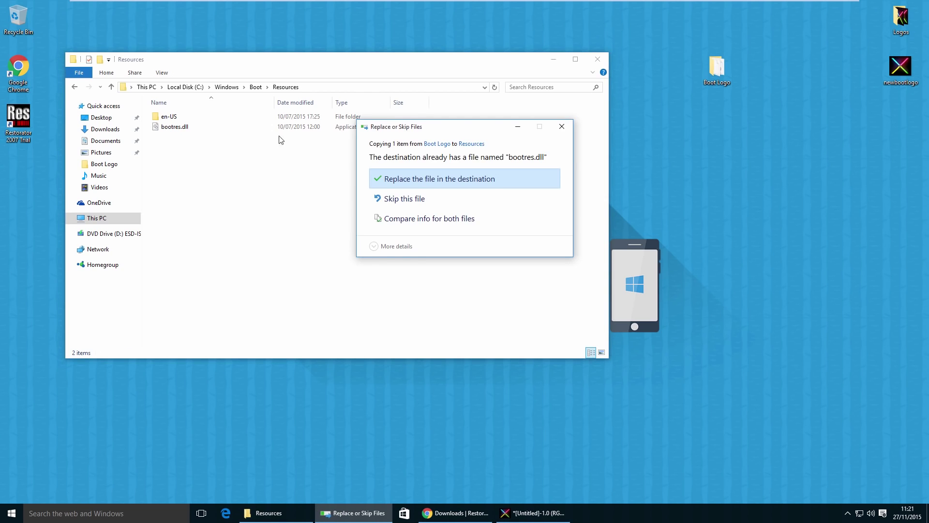
pyautogui.click(396, 180)
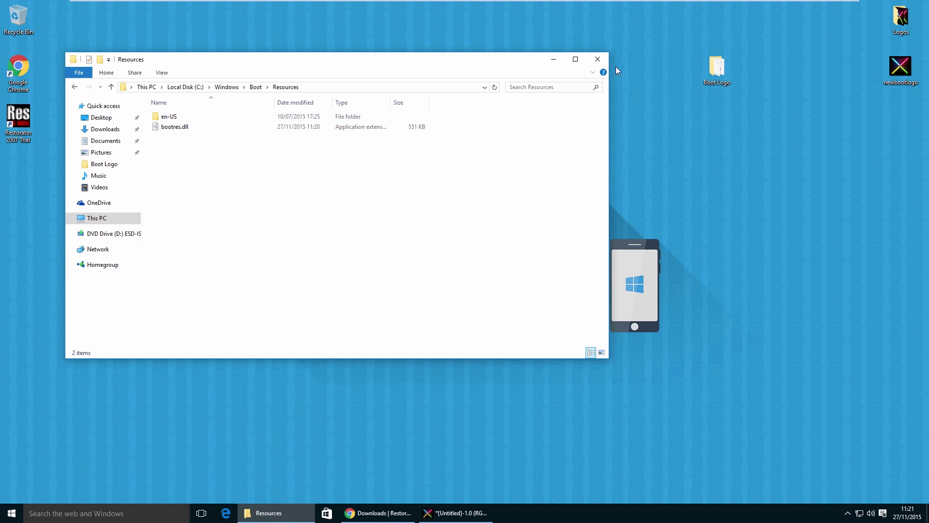
pyautogui.click(598, 59)
# Switch to GIMP and close the untitled logo image, discarding its unsaved changes.
pyautogui.click(409, 513)
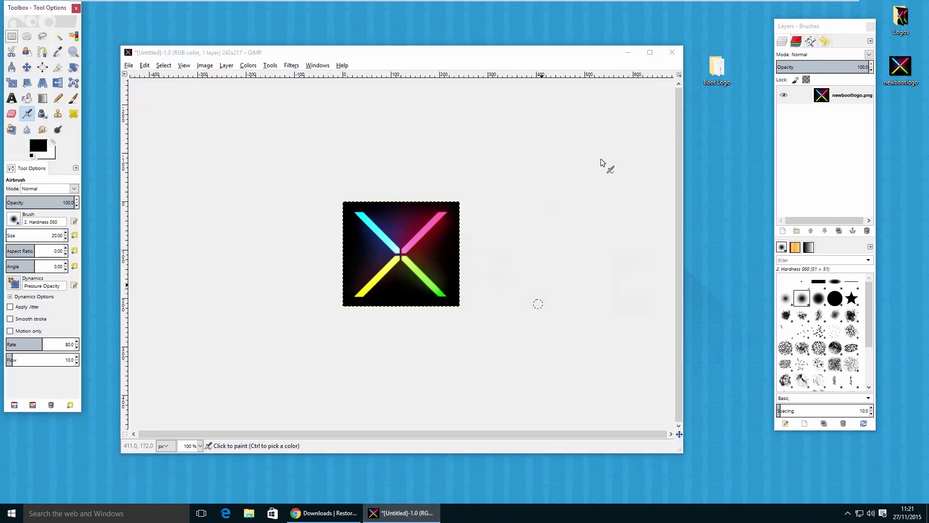
pyautogui.click(672, 52)
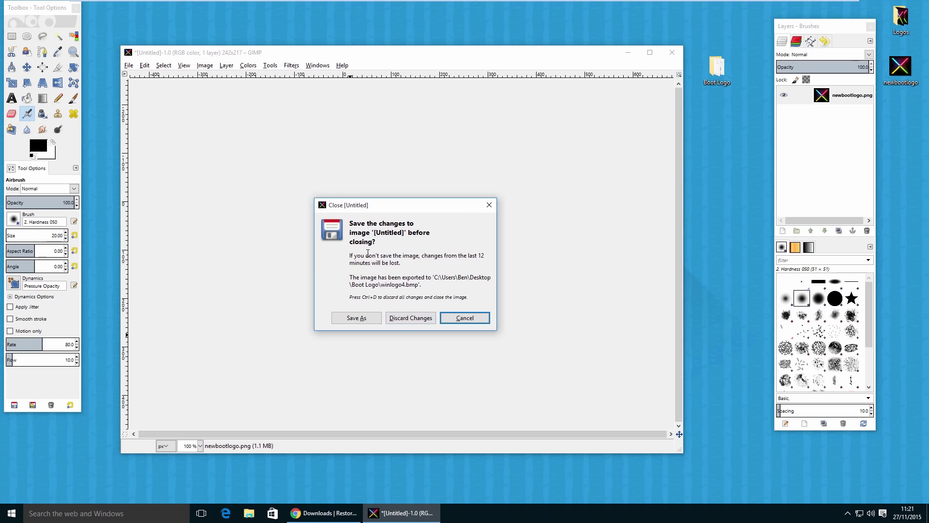
pyautogui.click(424, 317)
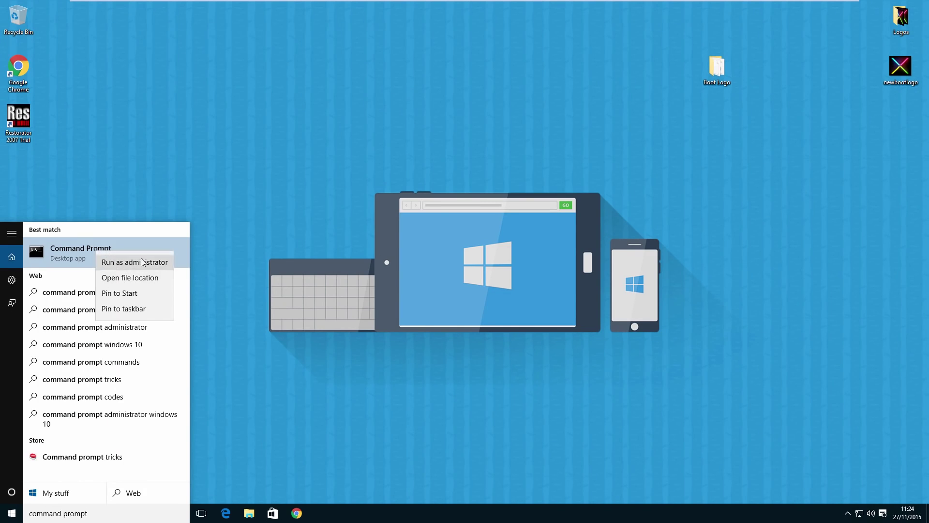
# Run Command Prompt as administrator and turn on test signing with "Bcdedit.exe -set TESTSIGNING ON".
pyautogui.click(121, 264)
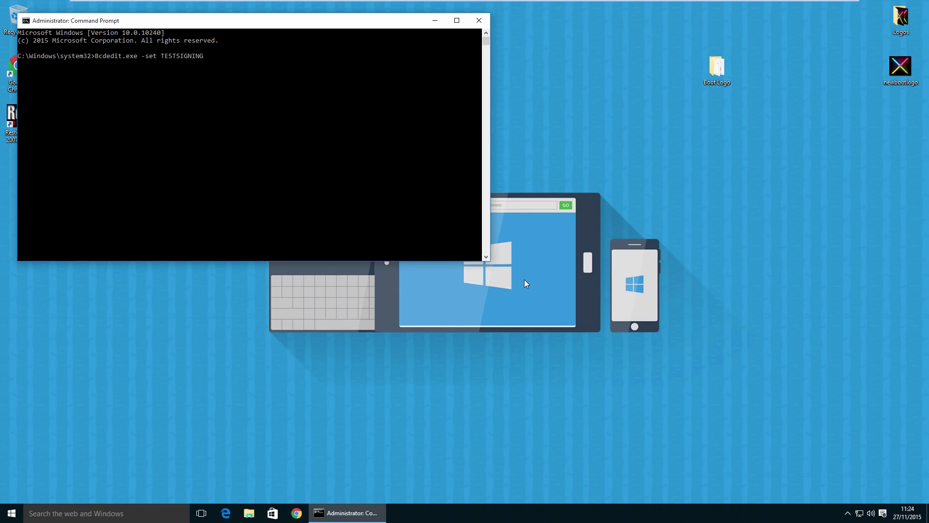
pyautogui.press('Return')
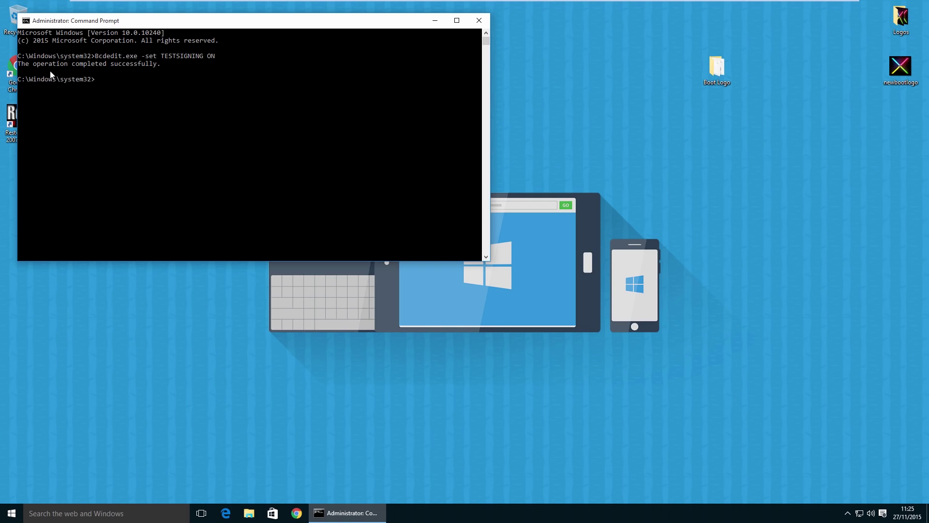
# Restart the computer to load the new boot logo.
pyautogui.click(12, 513)
pyautogui.click(34, 480)
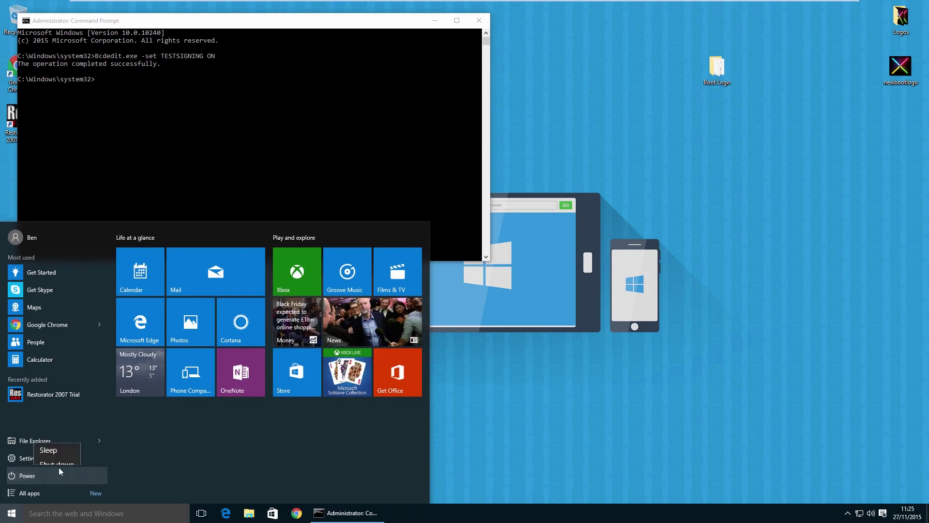
pyautogui.click(59, 467)
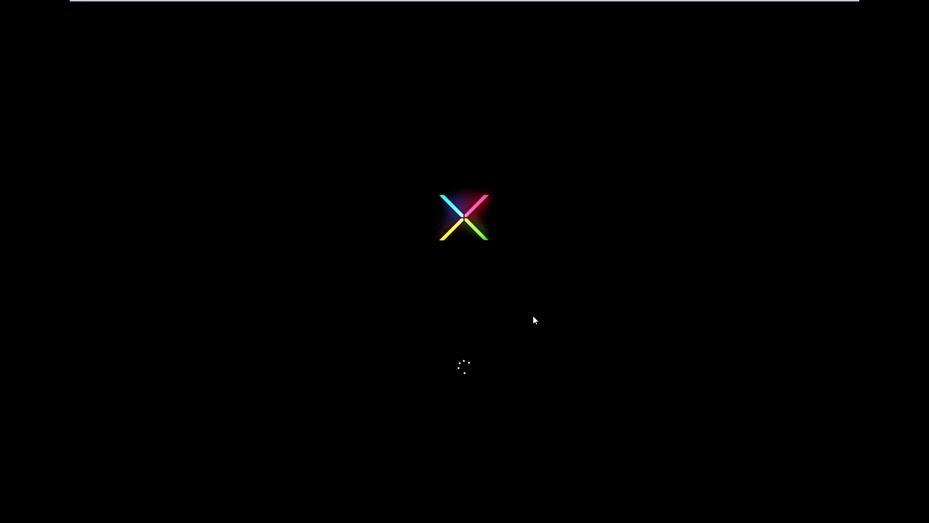